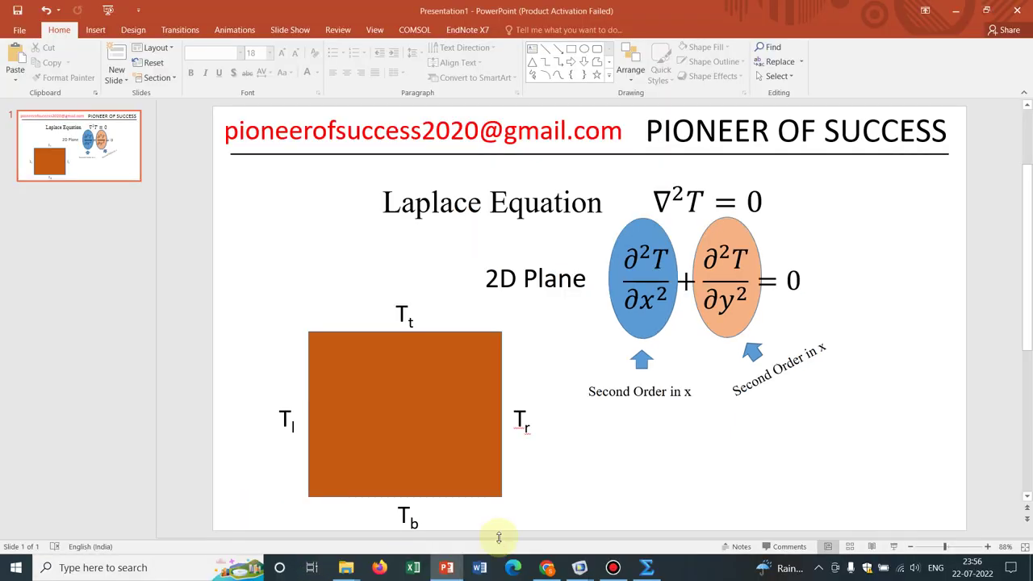
Step: Start a new model with the Laplace Equation interface (Classical PDEs) and a Stationary study, without saving the old one
mouse_move(579, 567)
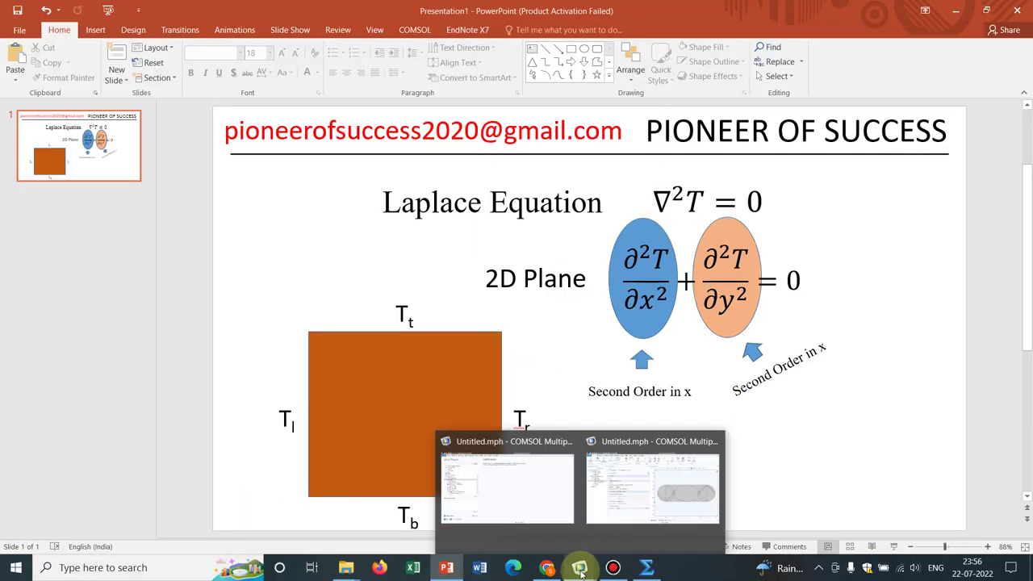
click(553, 489)
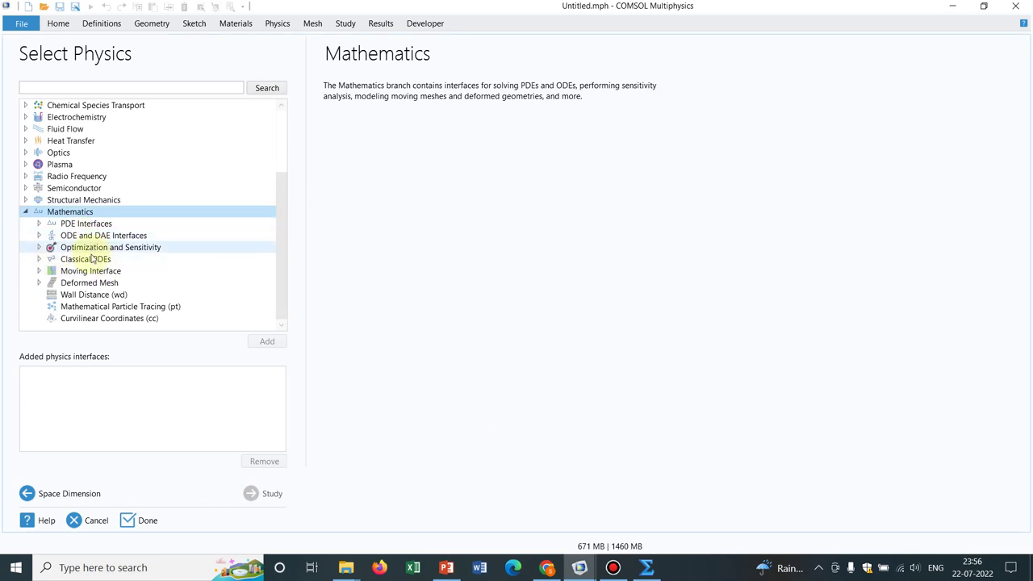
click(38, 271)
click(39, 259)
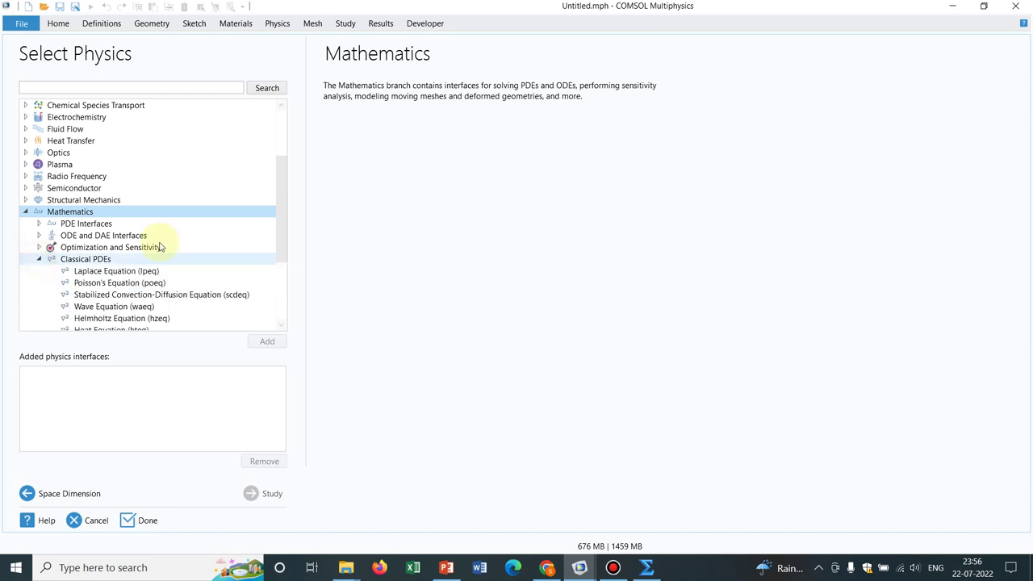
double_click(98, 273)
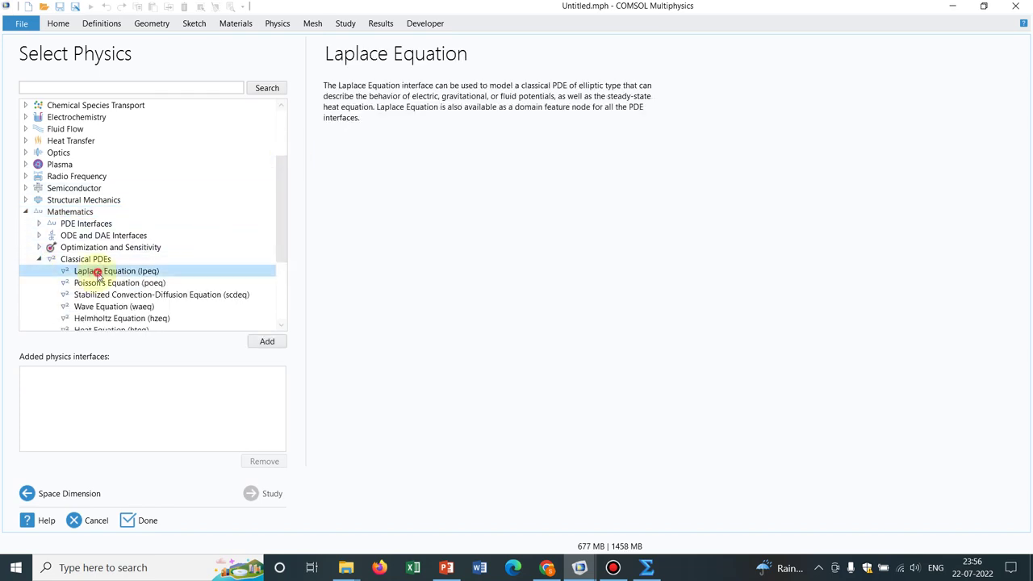
click(256, 493)
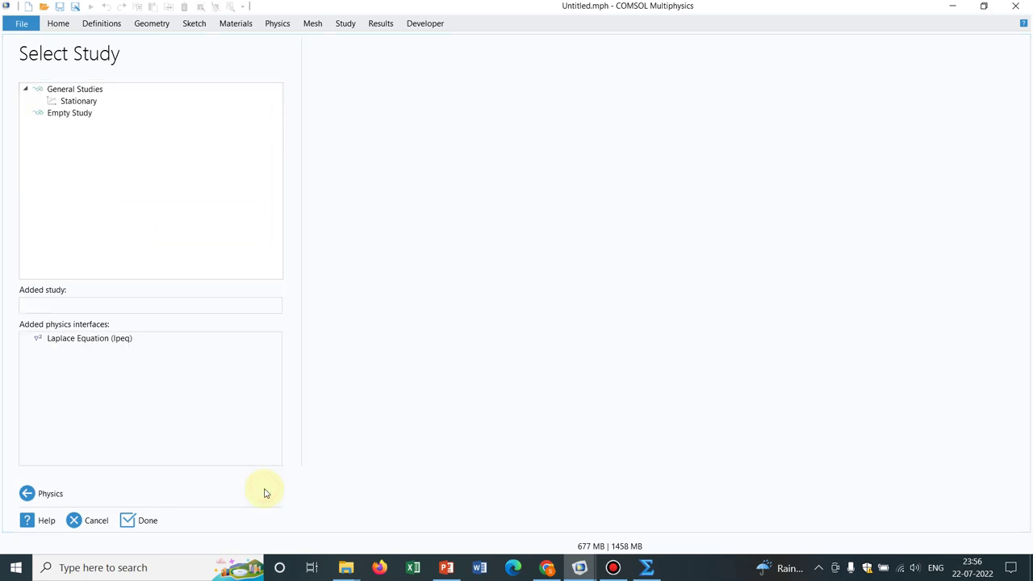
click(107, 107)
click(554, 333)
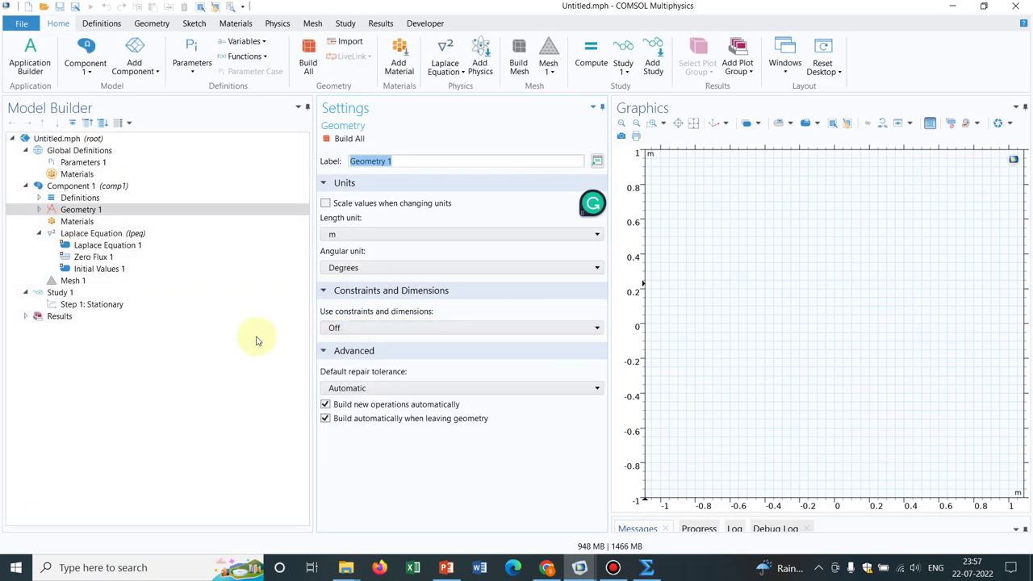
Step: Set the geometry unit to mm and build Square 1 with a 100 mm side length
click(355, 233)
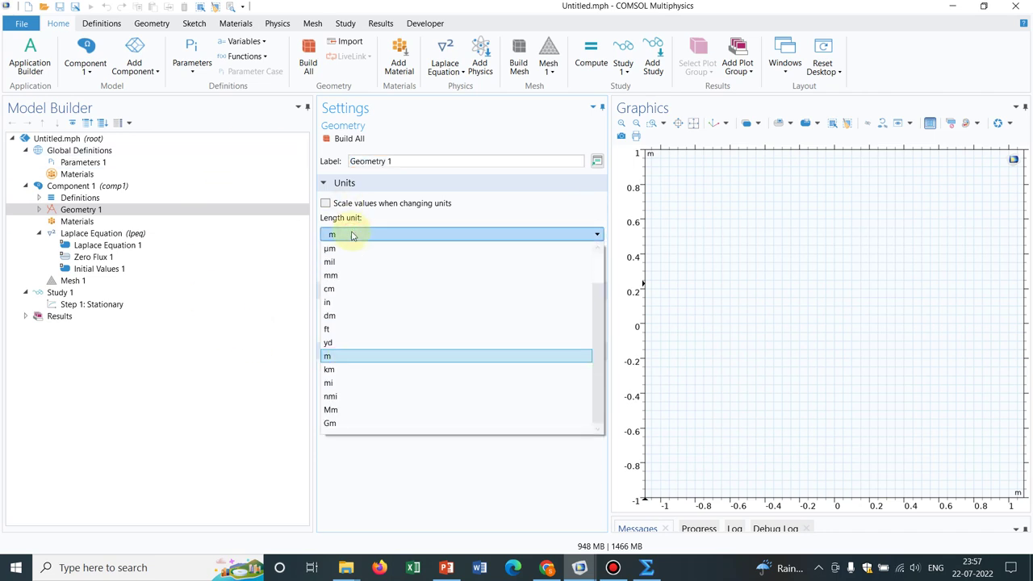
click(355, 276)
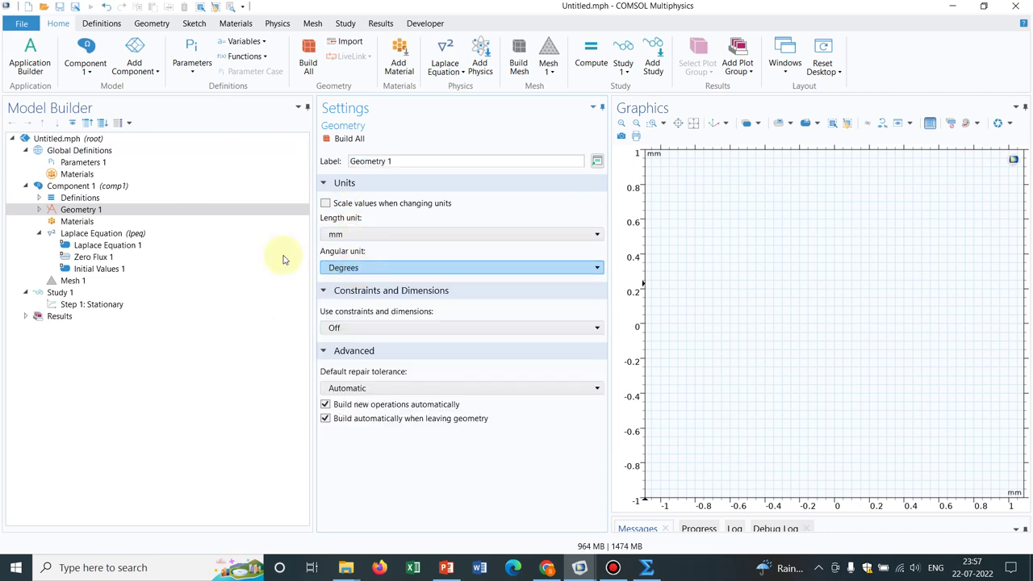
right_click(89, 212)
click(125, 242)
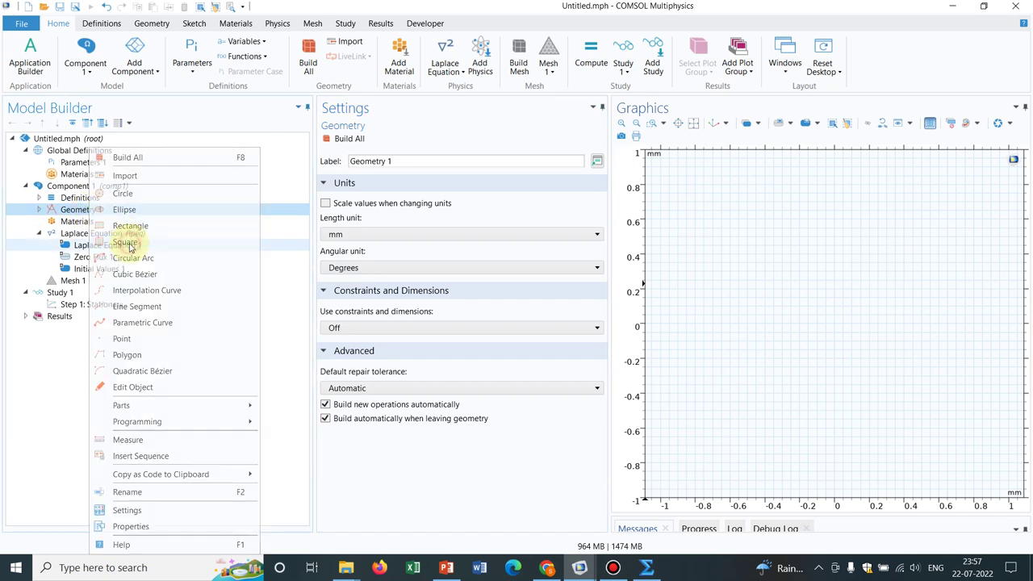
click(378, 249)
text(00)
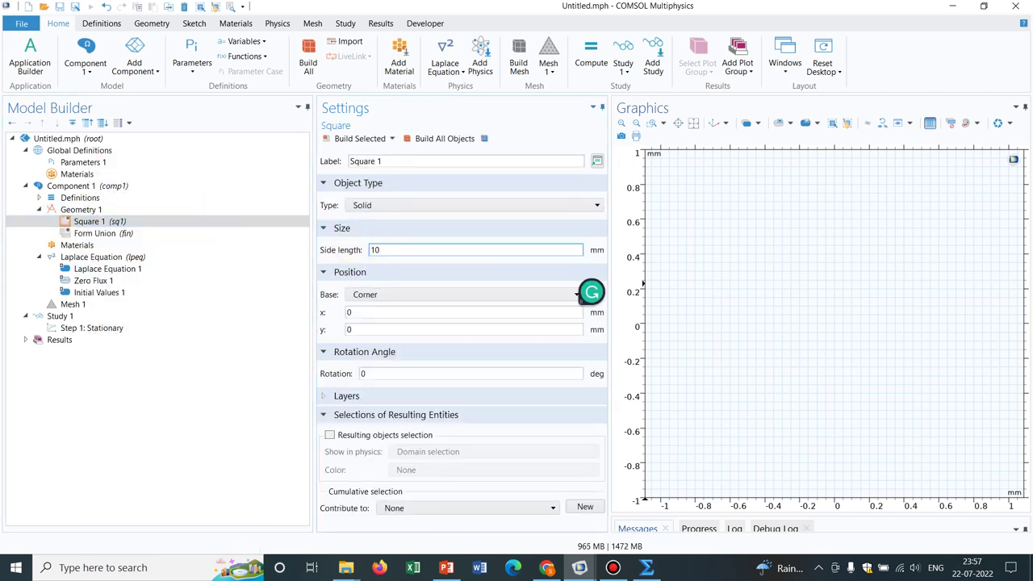
click(359, 139)
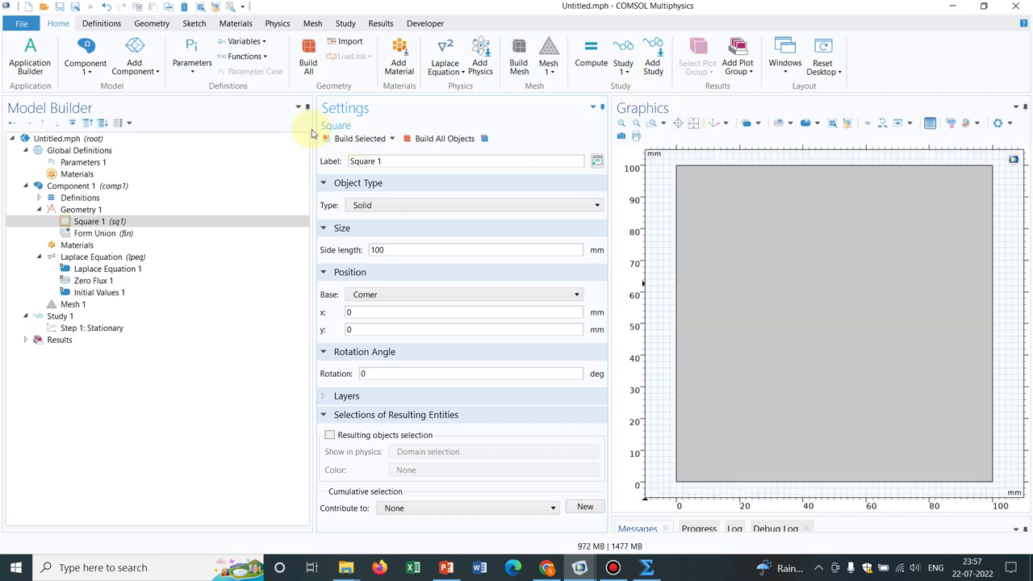
drag(307, 117, 232, 121)
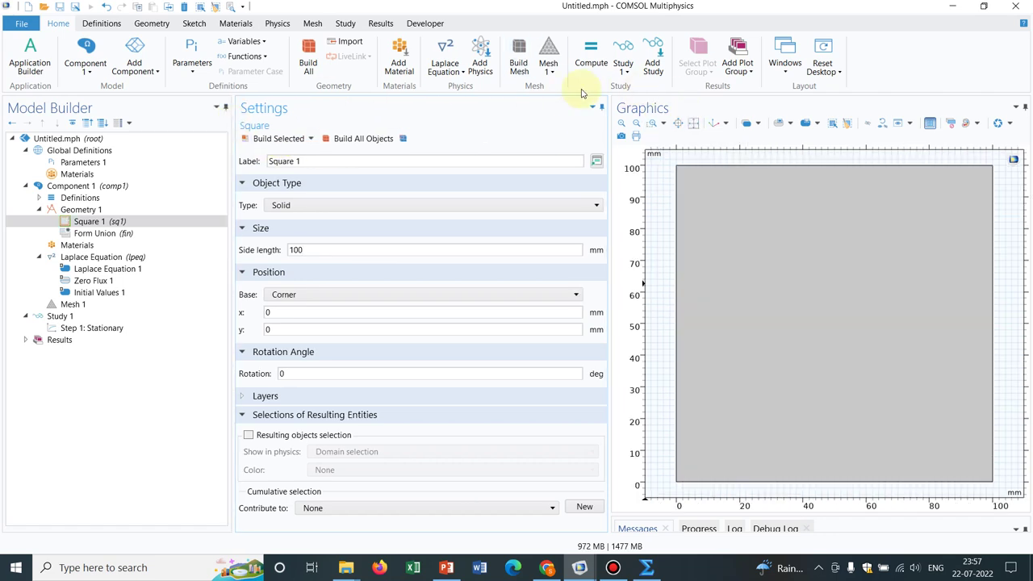
drag(605, 109, 484, 109)
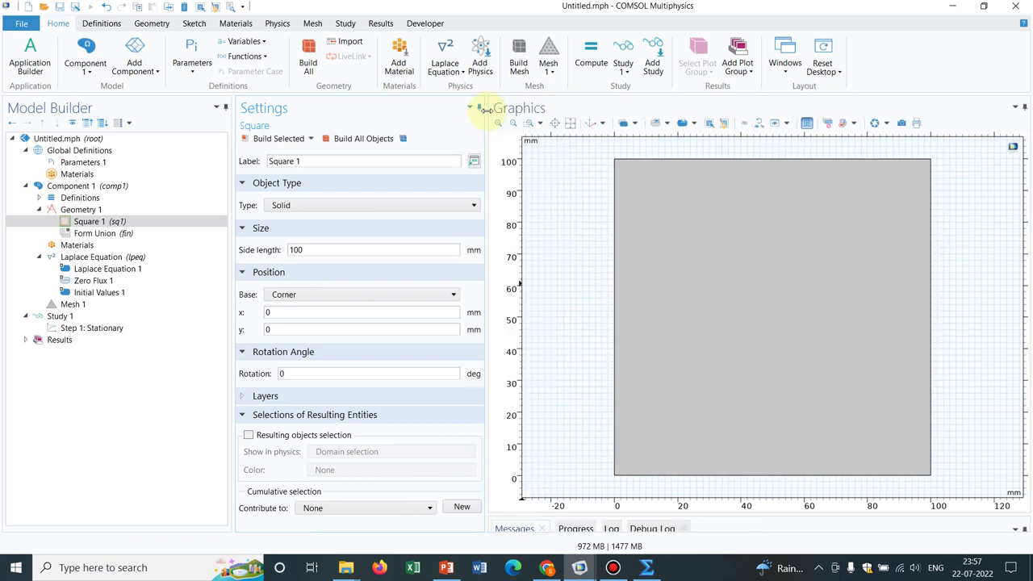
Step: Open the material library and add Copper from Recent Materials to the square
click(79, 247)
right_click(79, 246)
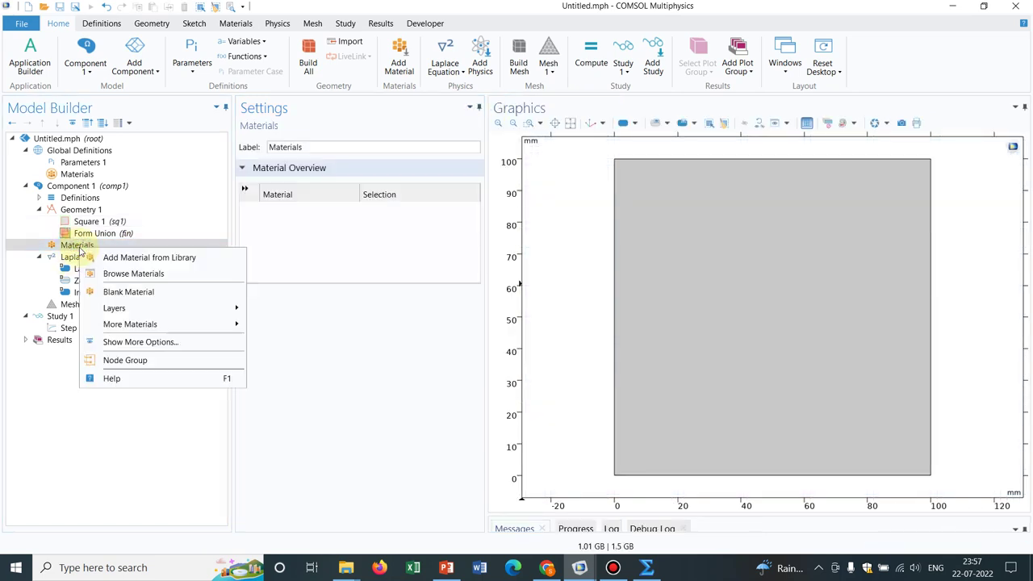
click(143, 257)
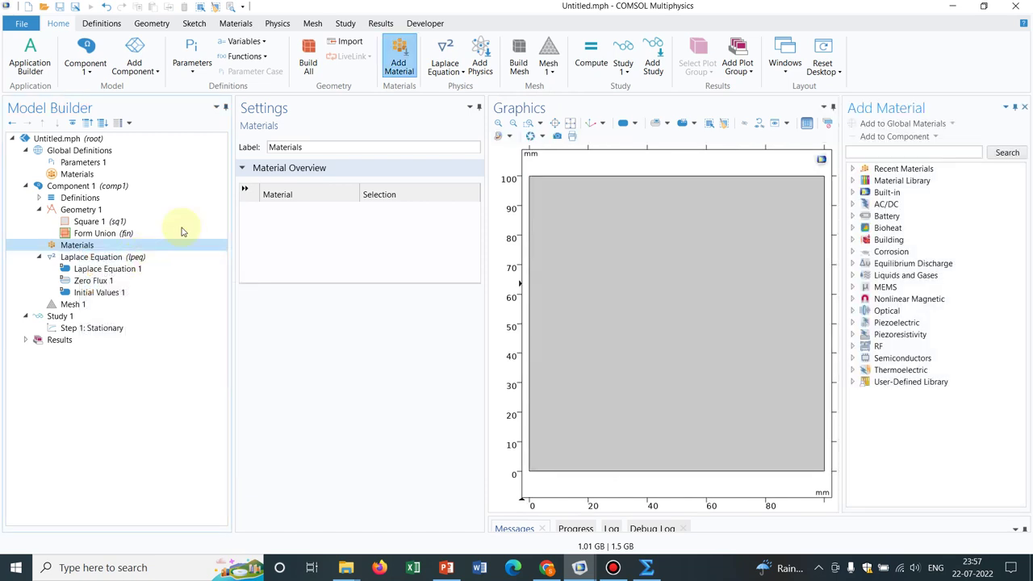
click(919, 153)
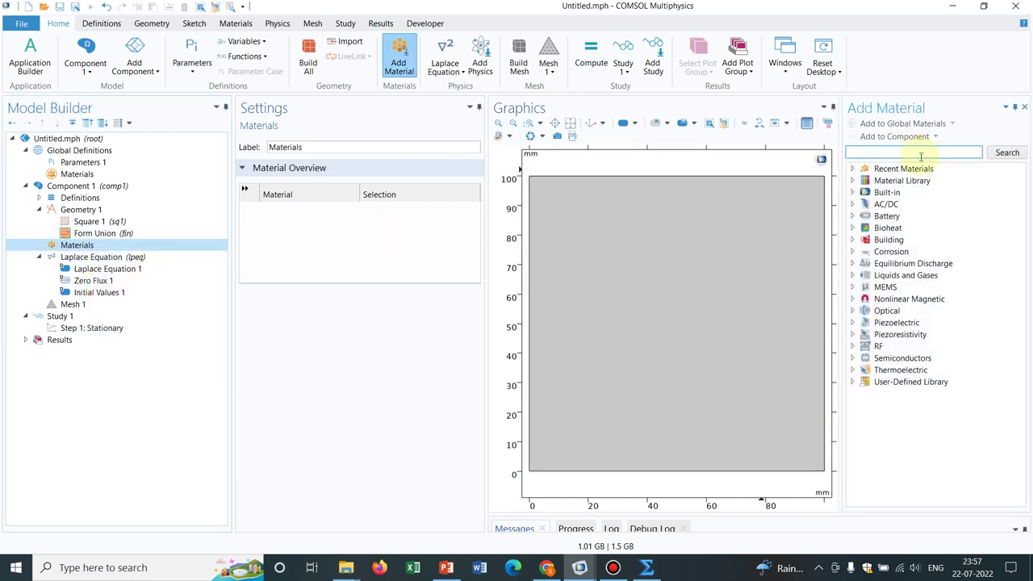
click(851, 170)
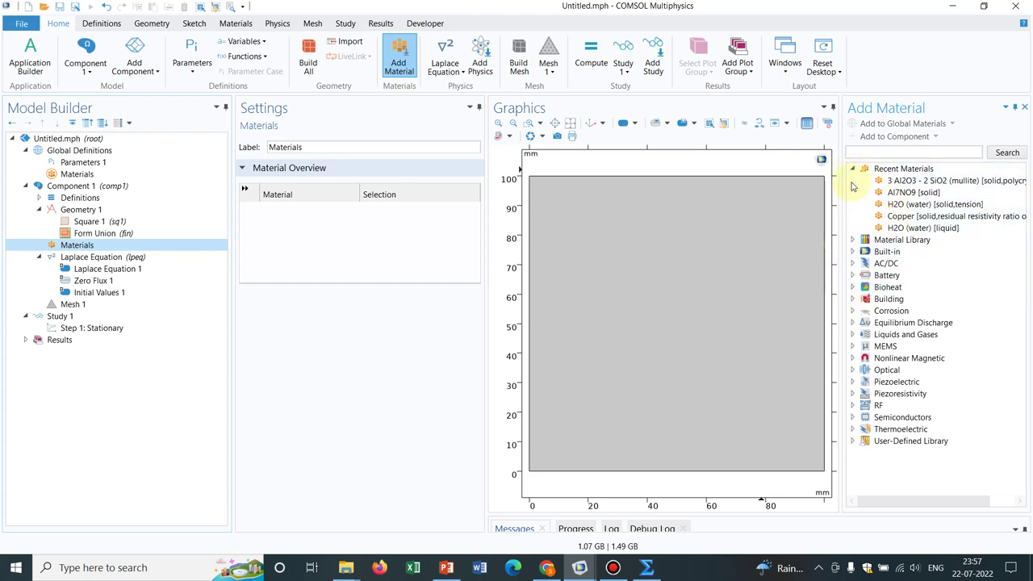
click(914, 216)
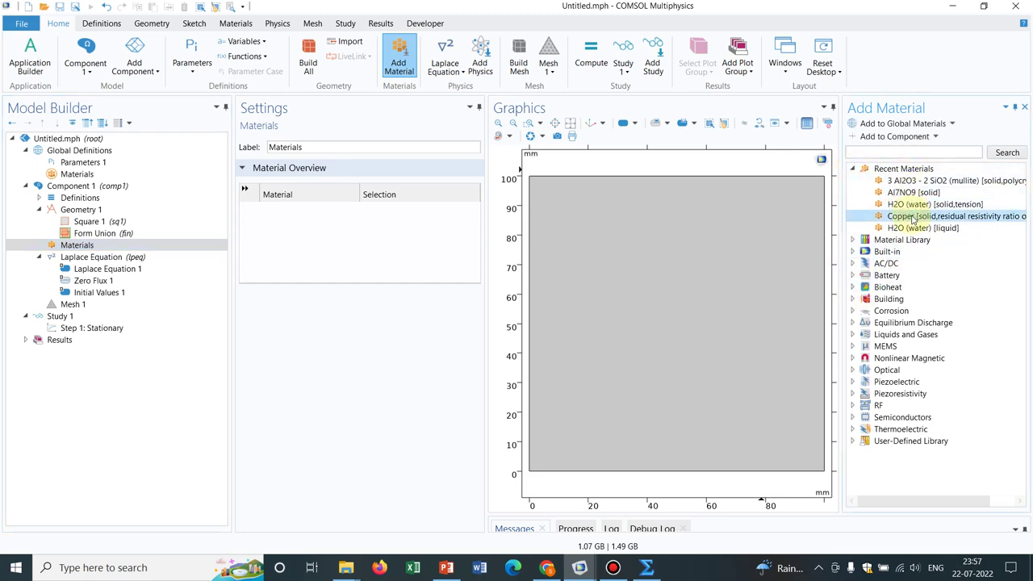
double_click(914, 216)
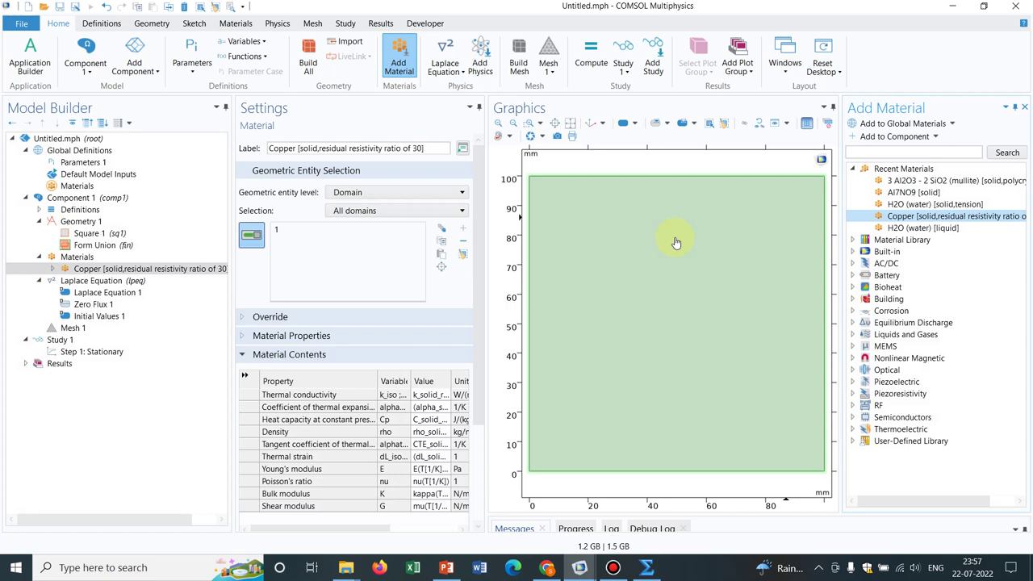
Step: Delete the Copper material again so no material is assigned
click(121, 282)
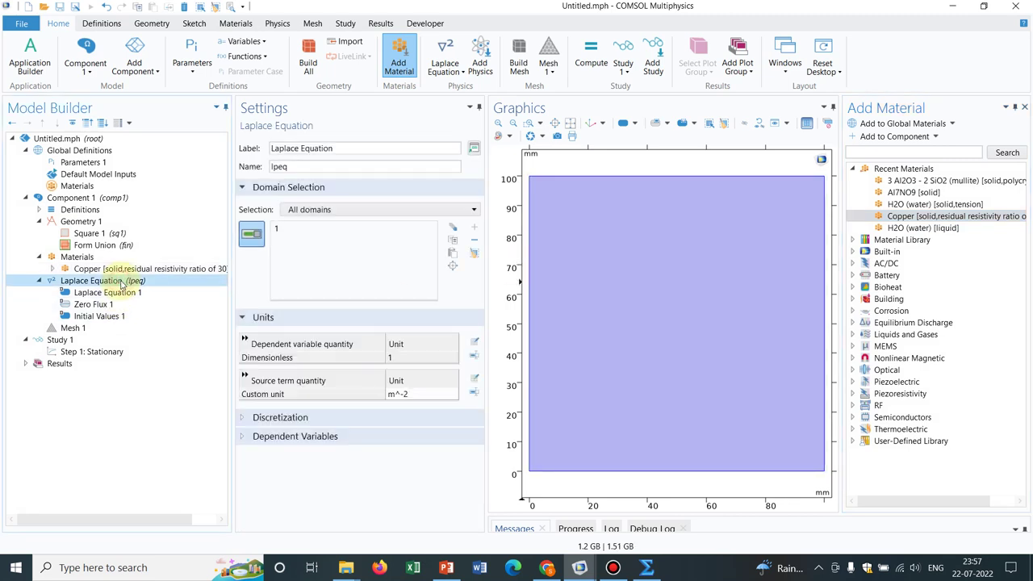
click(51, 268)
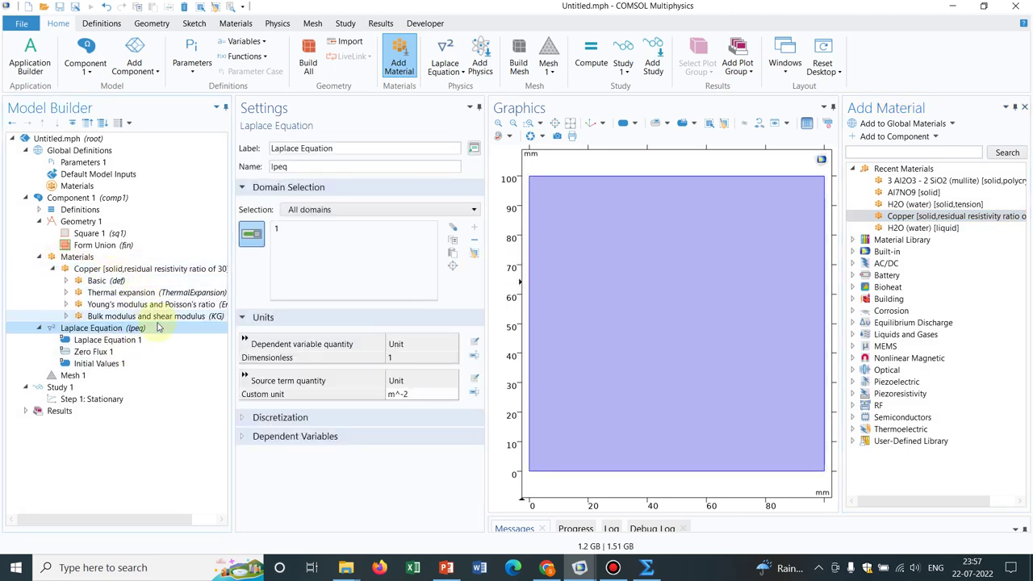
click(92, 270)
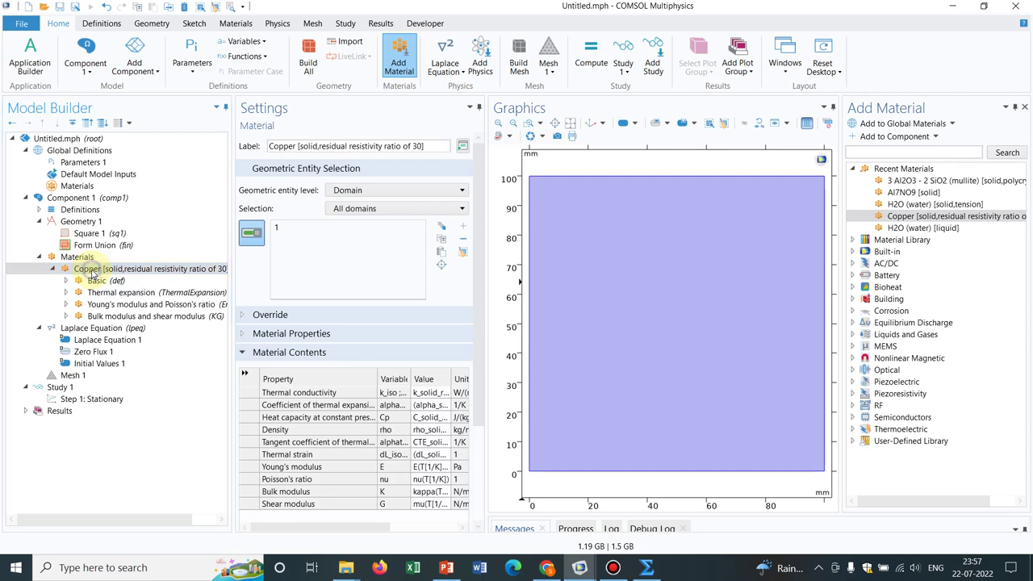
right_click(91, 272)
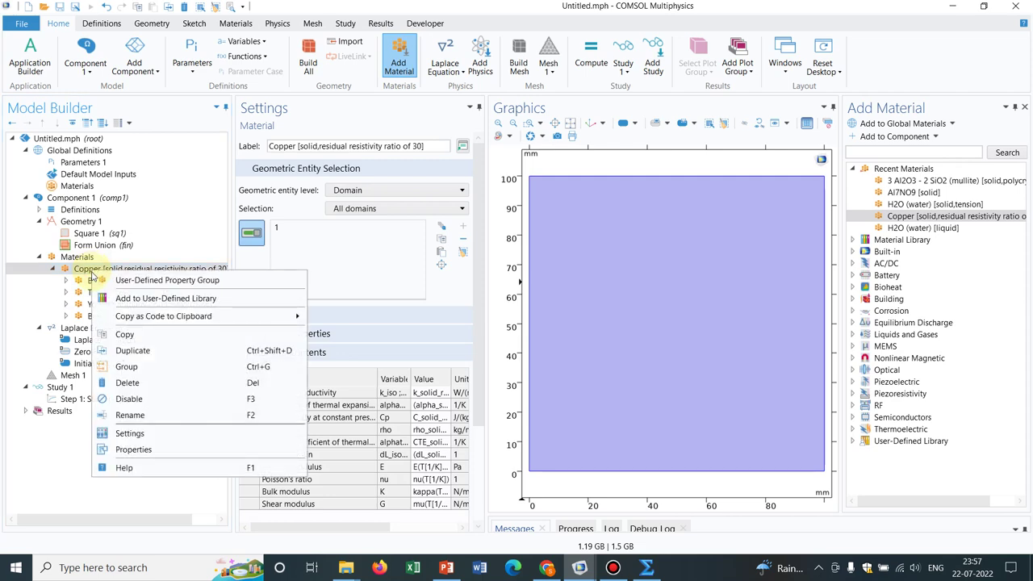
click(148, 384)
click(572, 333)
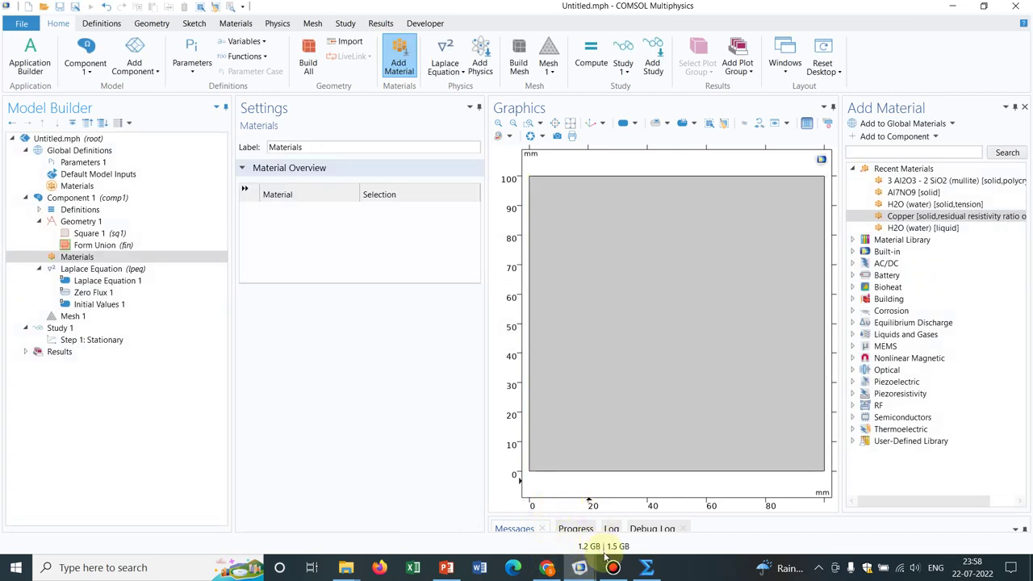
mouse_move(446, 567)
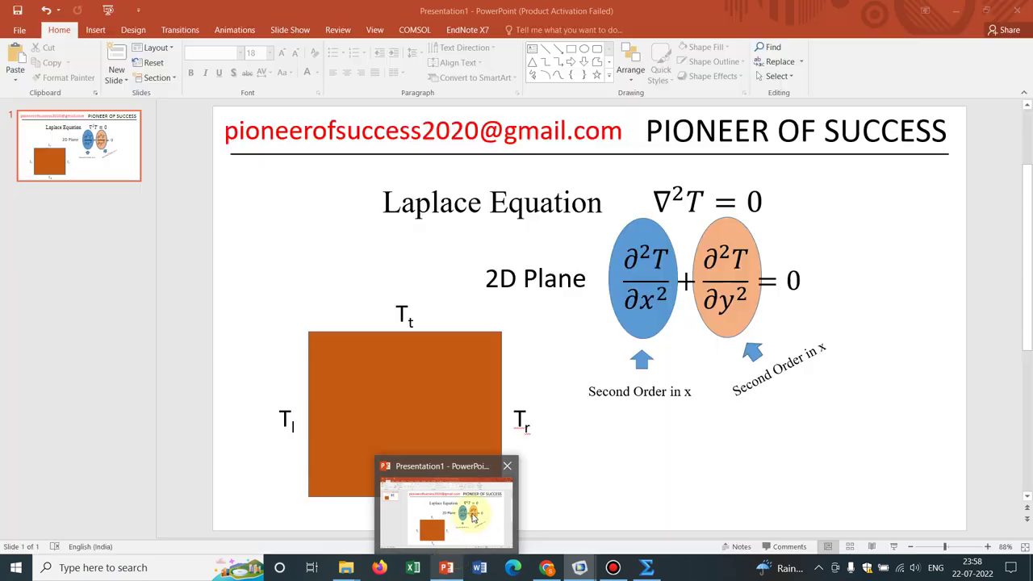
click(475, 517)
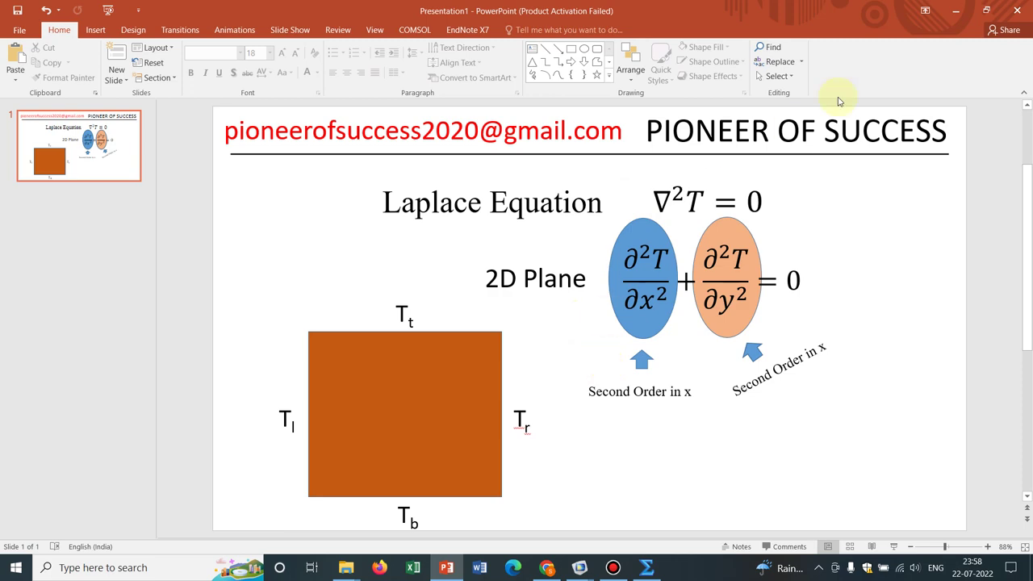
click(955, 11)
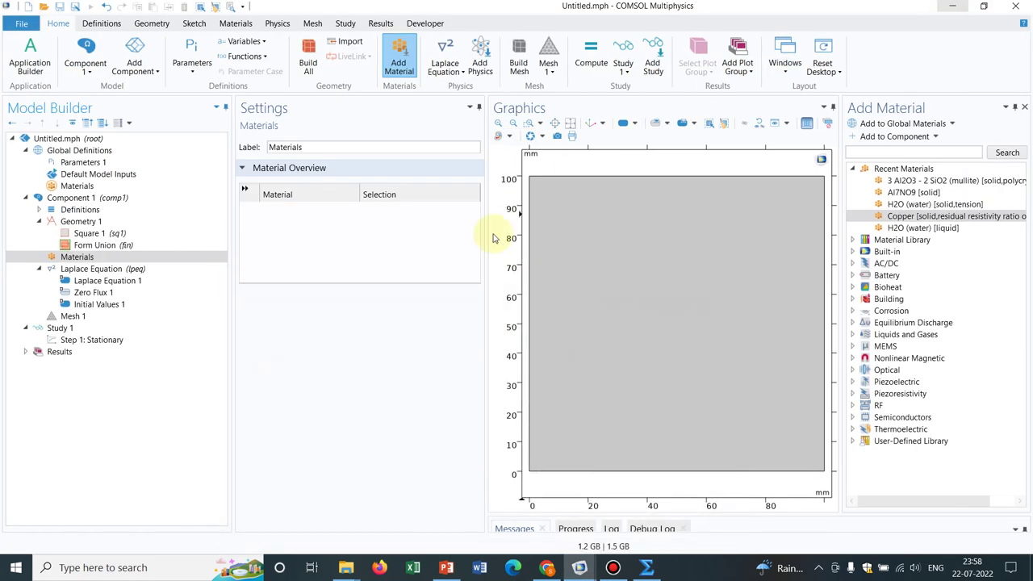
Step: Give the Laplace Equation's dependent variable a custom unit of K
click(109, 270)
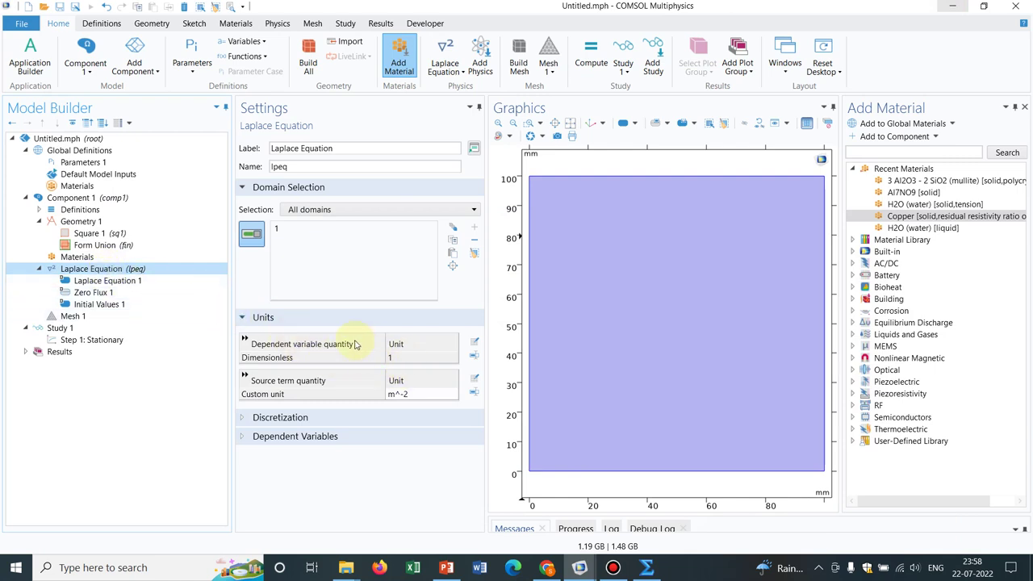
click(404, 356)
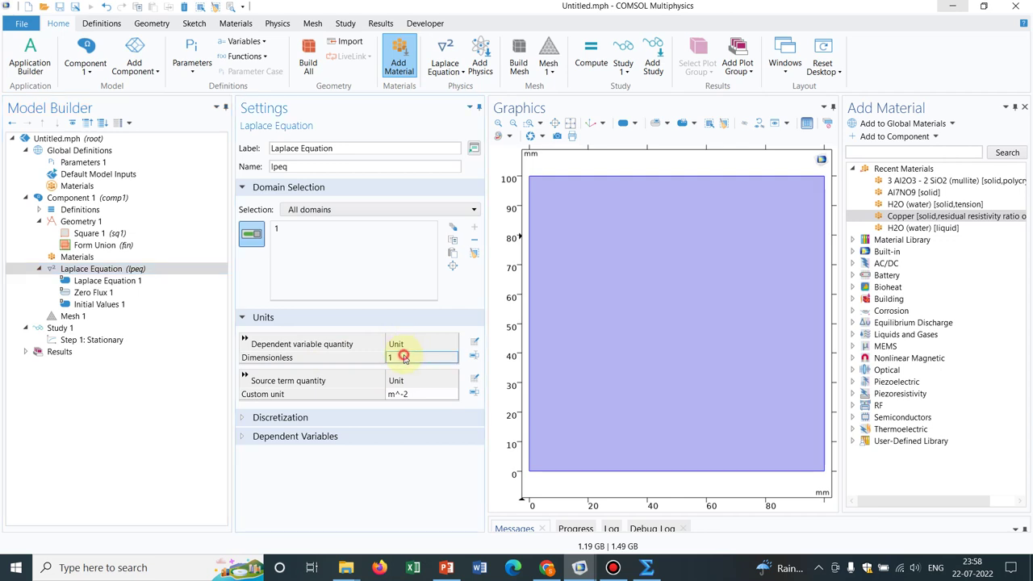
click(475, 357)
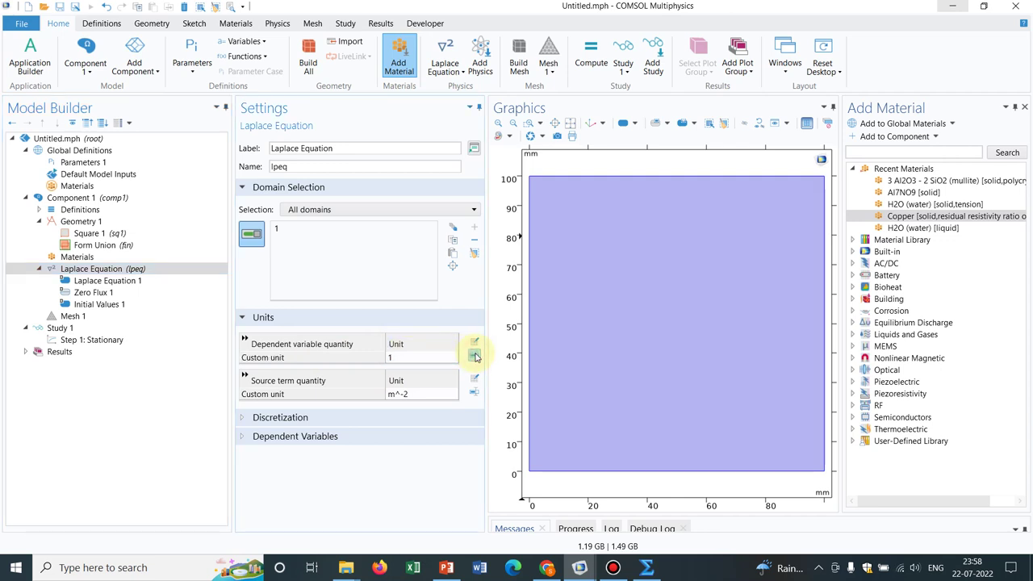
click(398, 357)
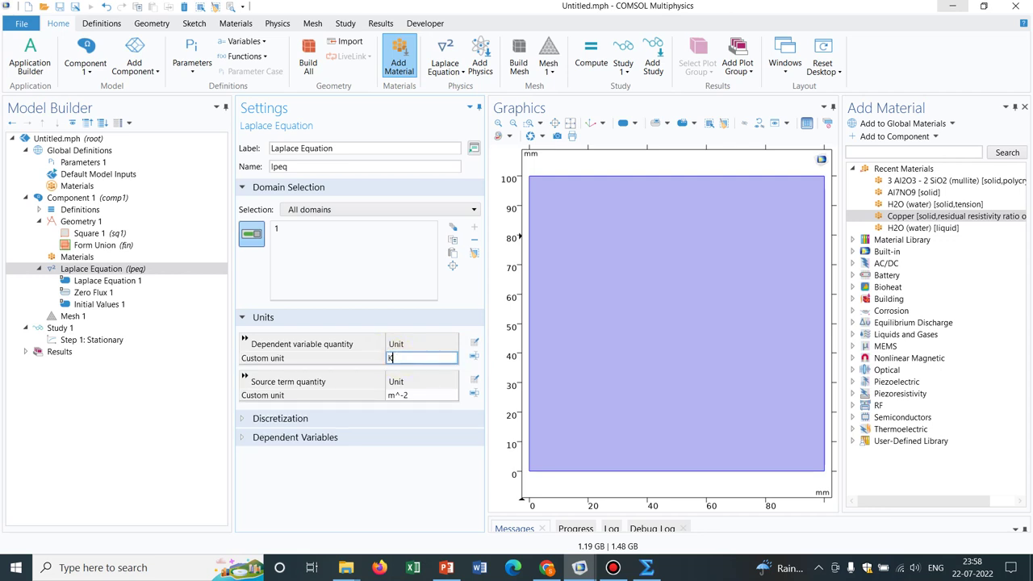
click(398, 360)
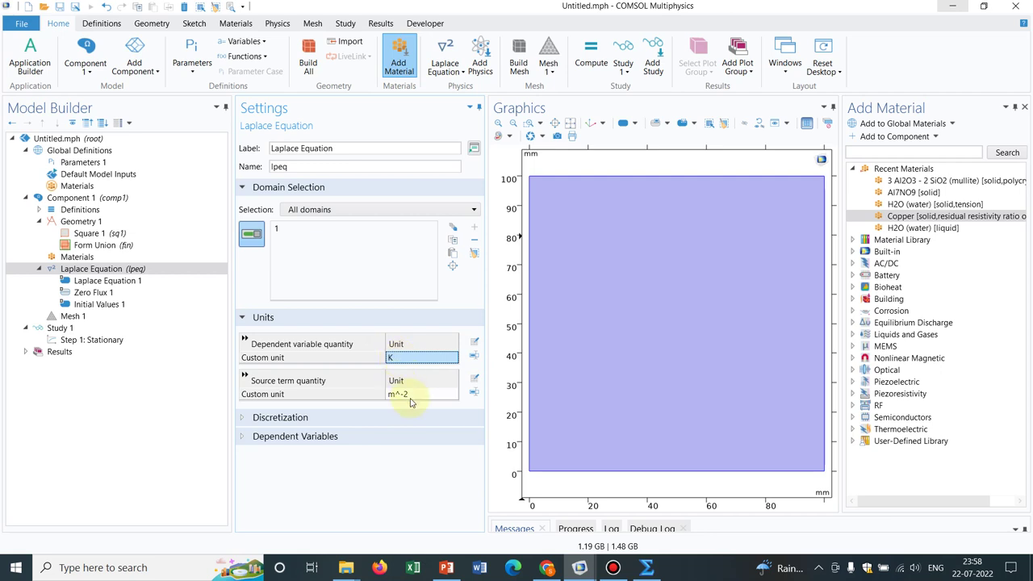
Step: Set the source term's custom unit to 1, fixing the invalid unit entry
click(415, 399)
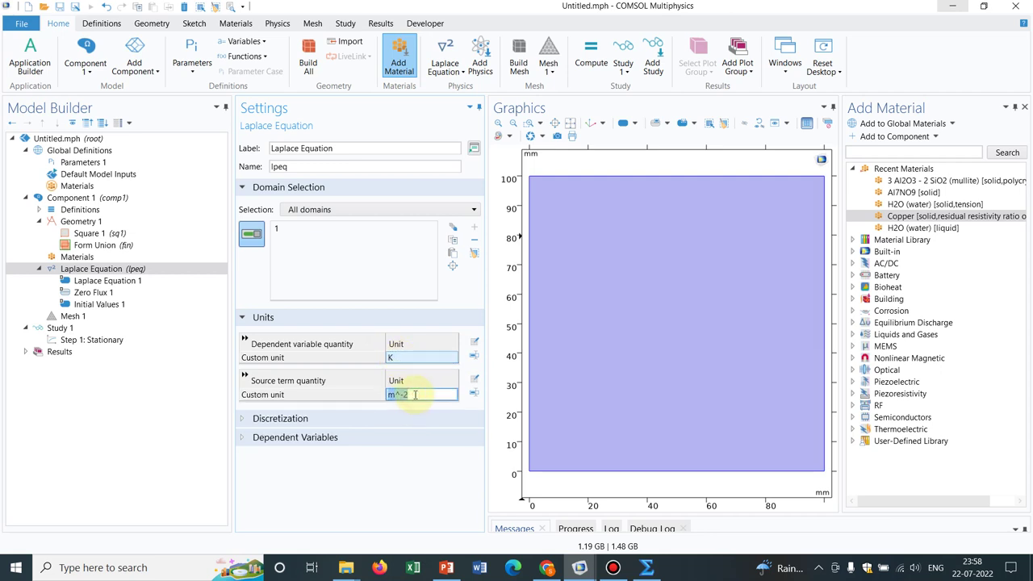
text(0)
click(415, 397)
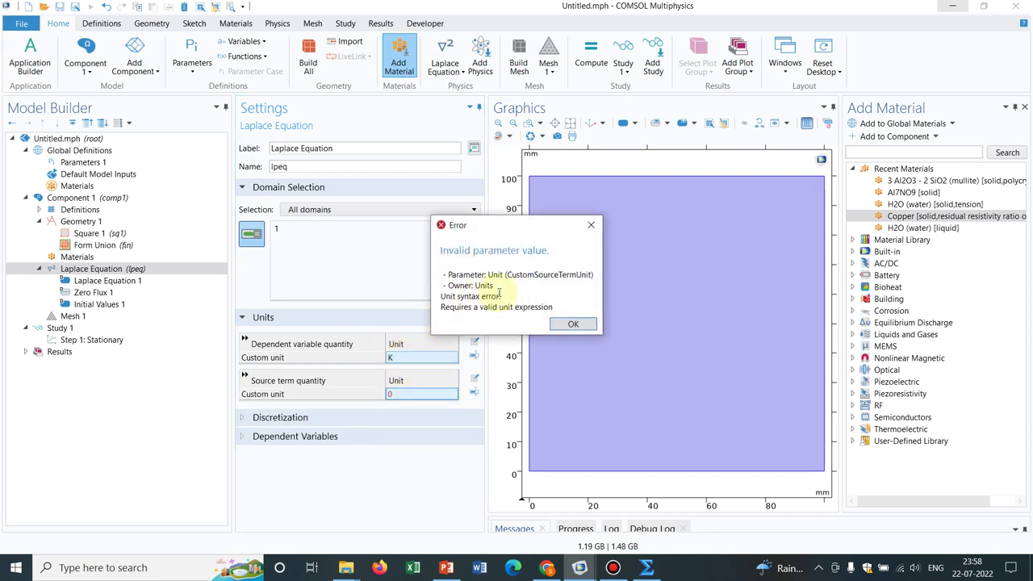
click(573, 323)
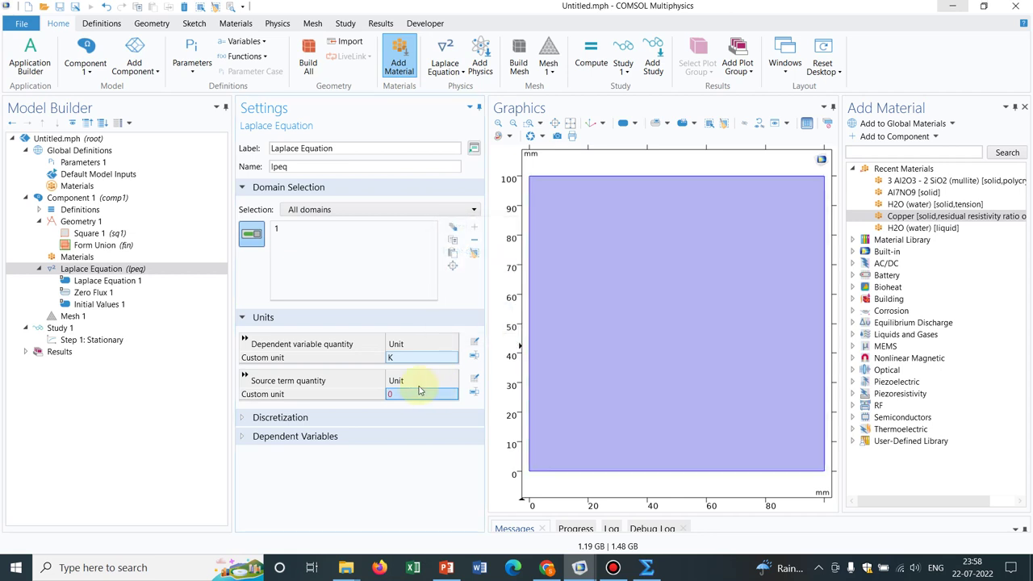
click(410, 395)
text(1)
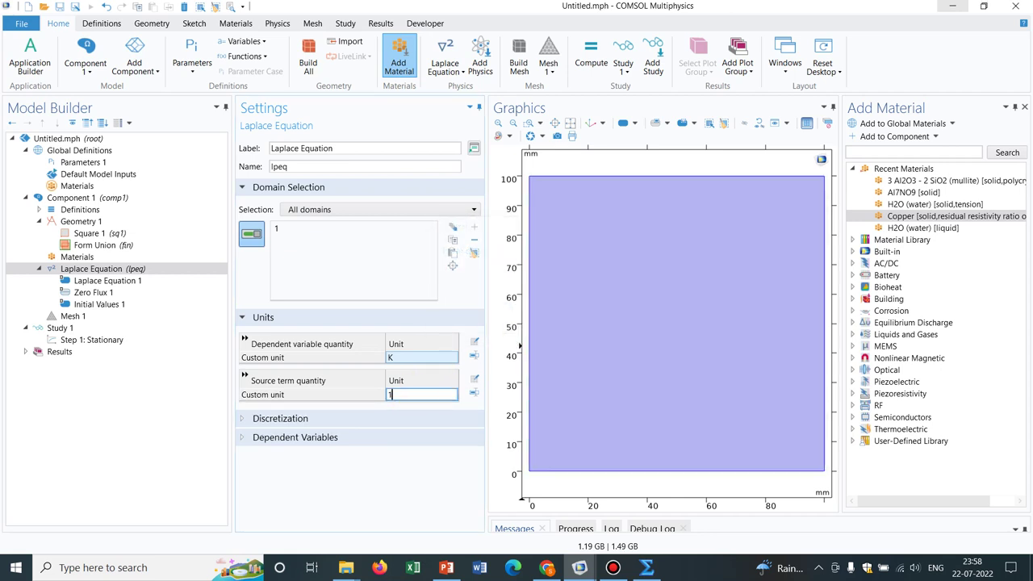
click(410, 396)
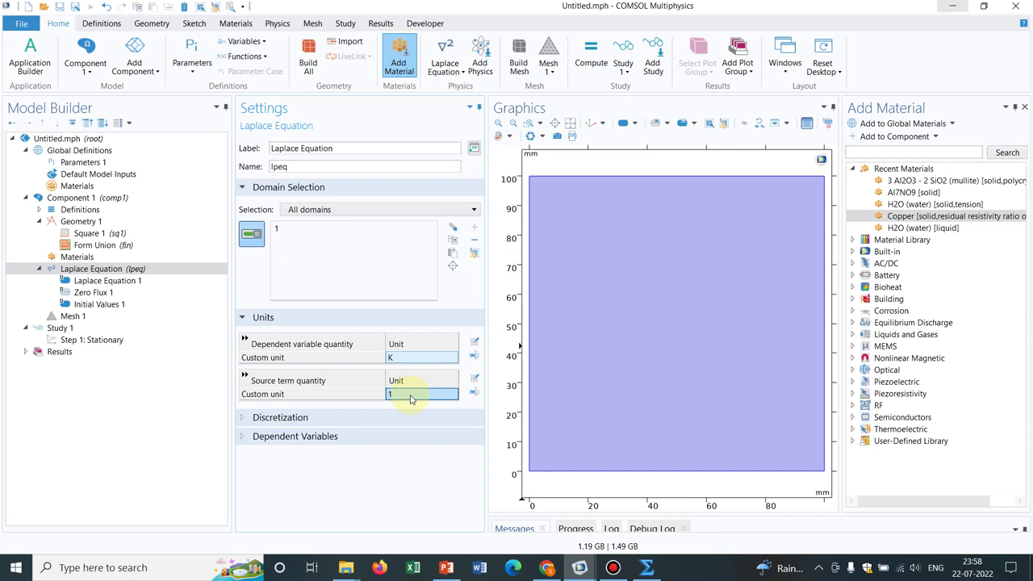
Step: Review the equation shown in Laplace Equation 1's domain settings
click(126, 282)
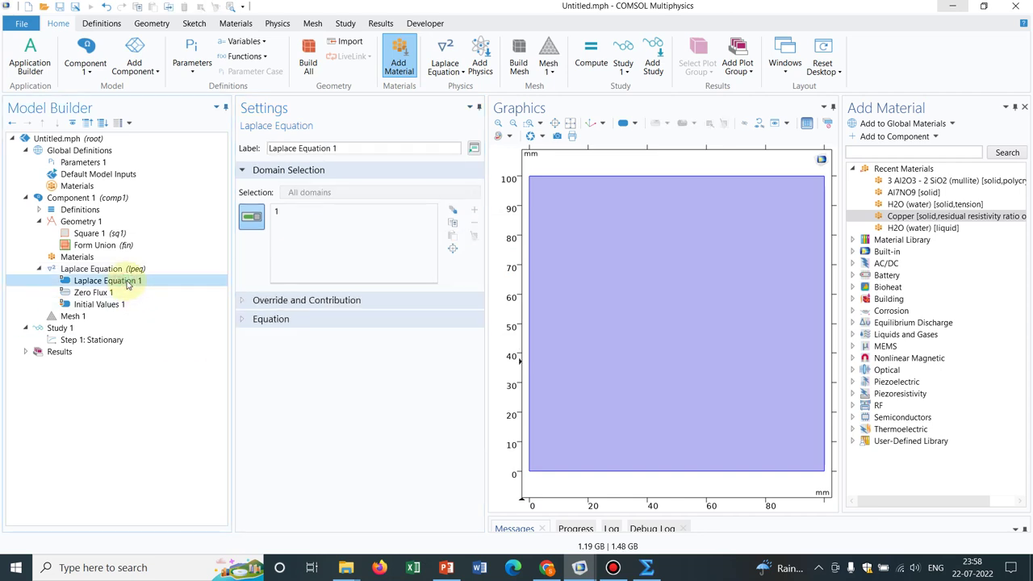
click(241, 319)
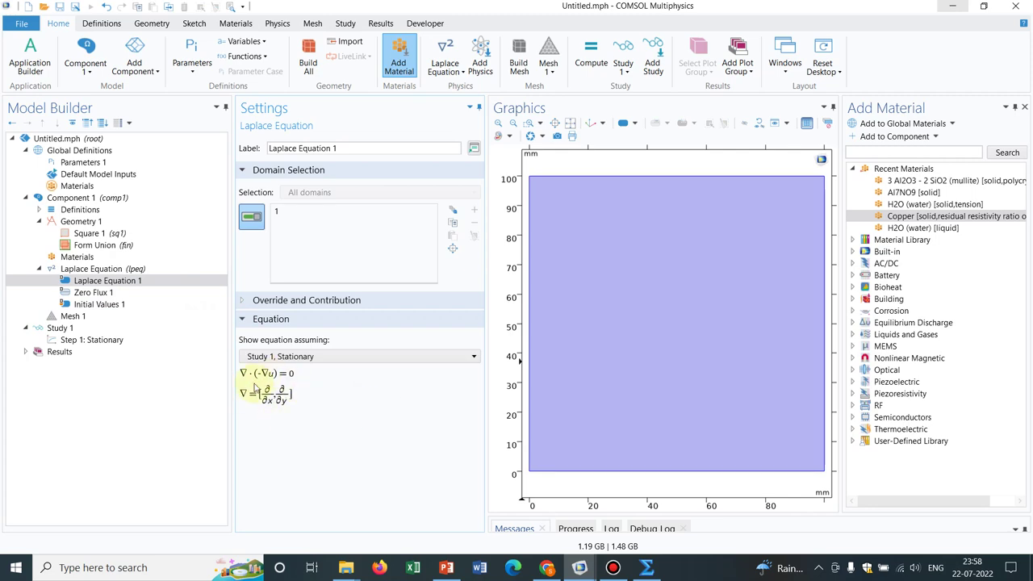
click(121, 269)
right_click(145, 275)
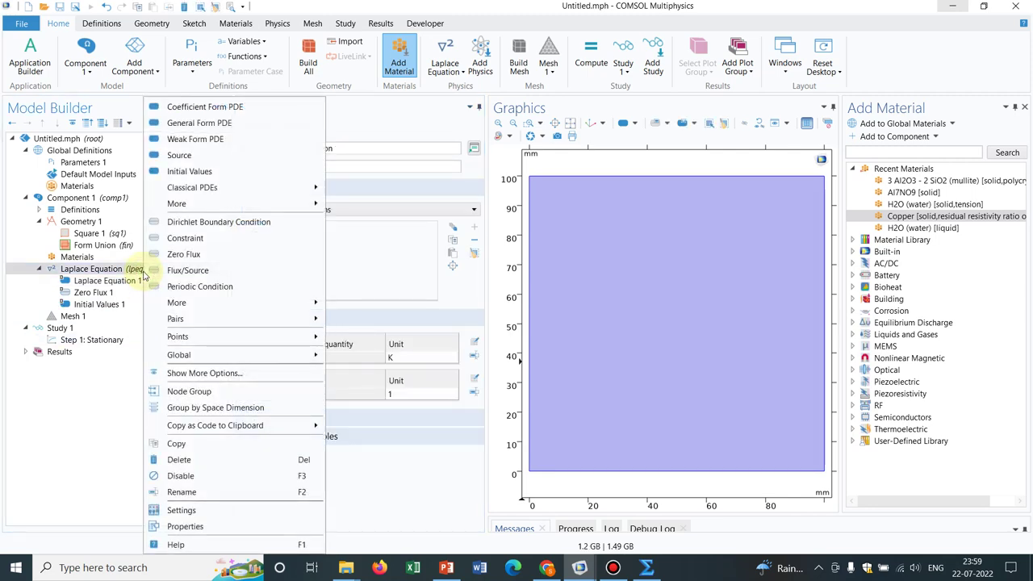
Step: Add Dirichlet boundary conditions on the top edge (boundary 3) and left edge (boundary 1)
click(209, 221)
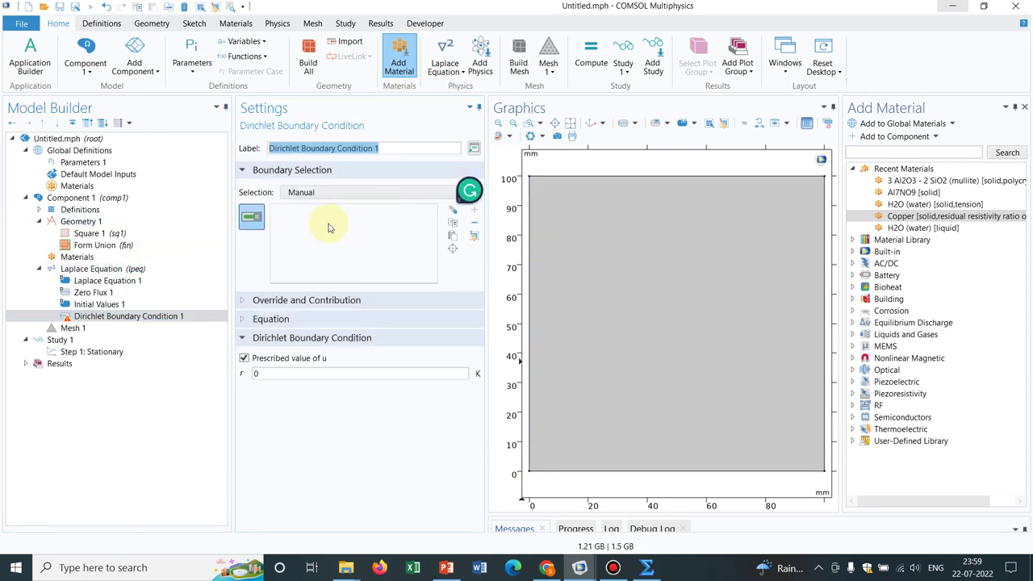
click(590, 177)
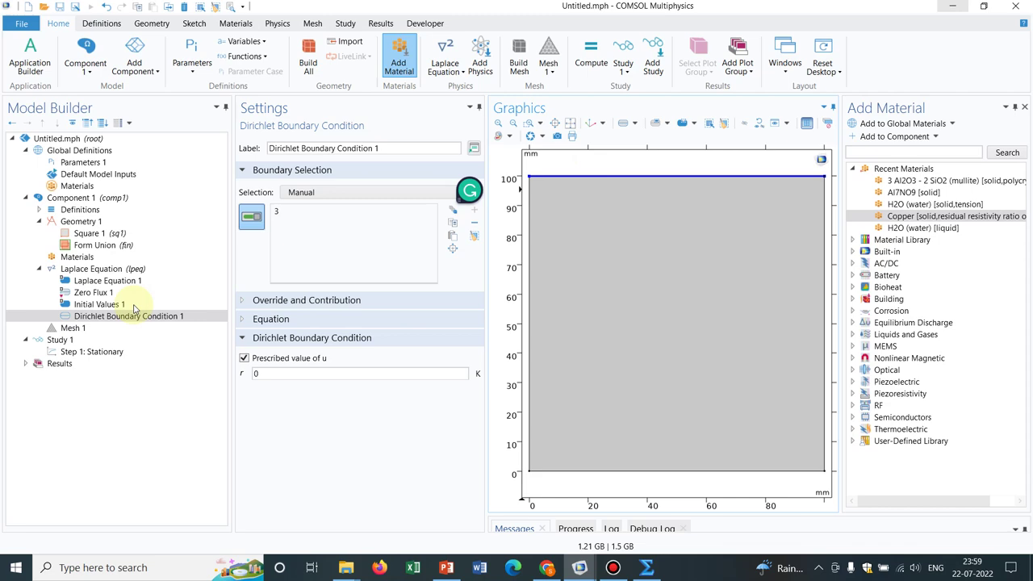
click(111, 272)
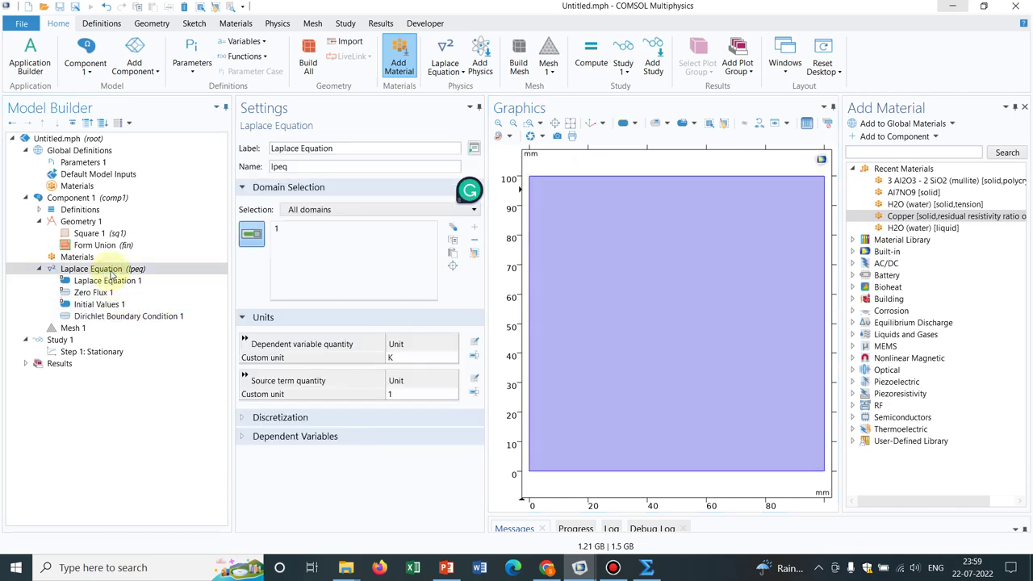
right_click(111, 271)
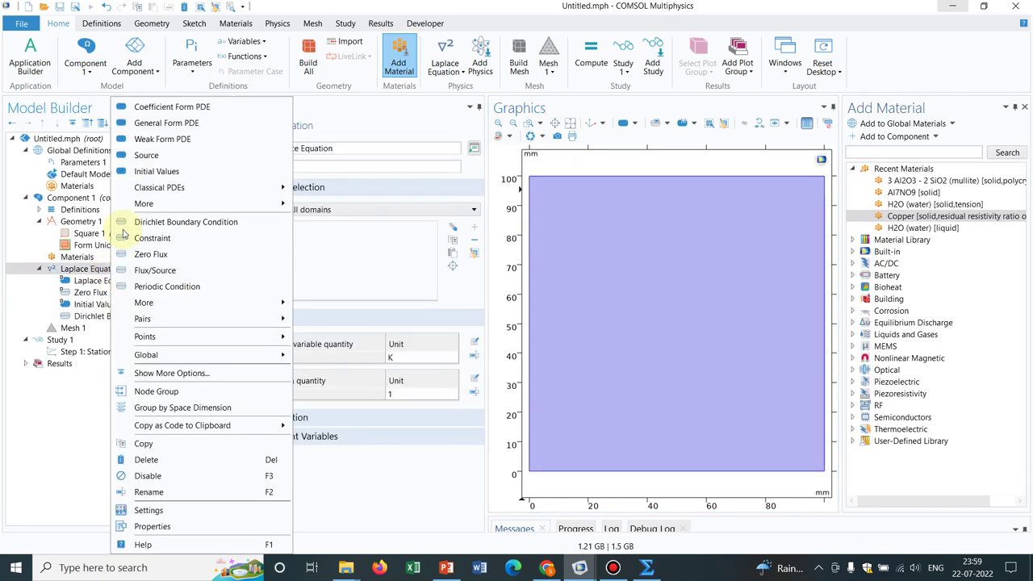
click(193, 222)
click(530, 251)
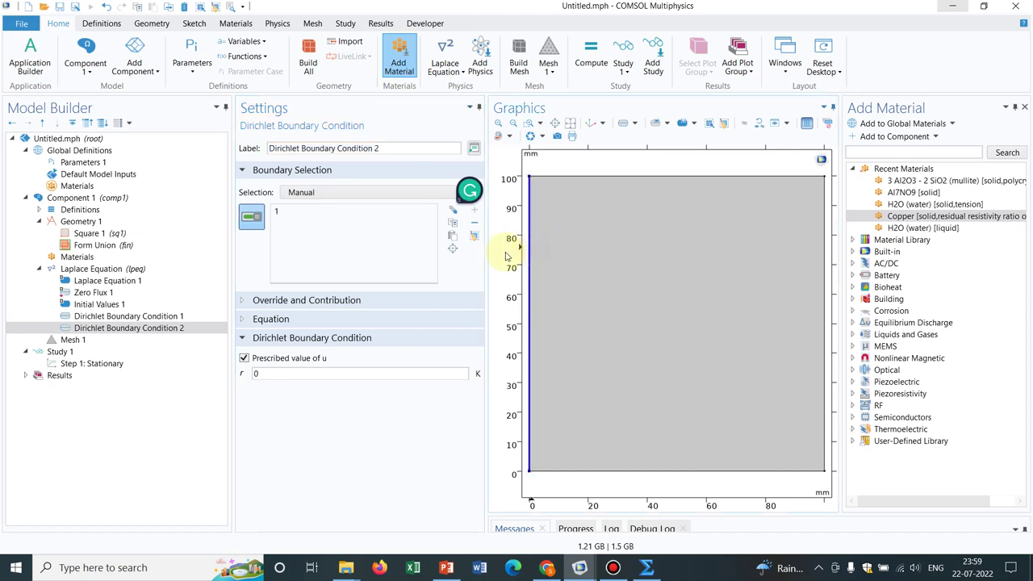
click(147, 279)
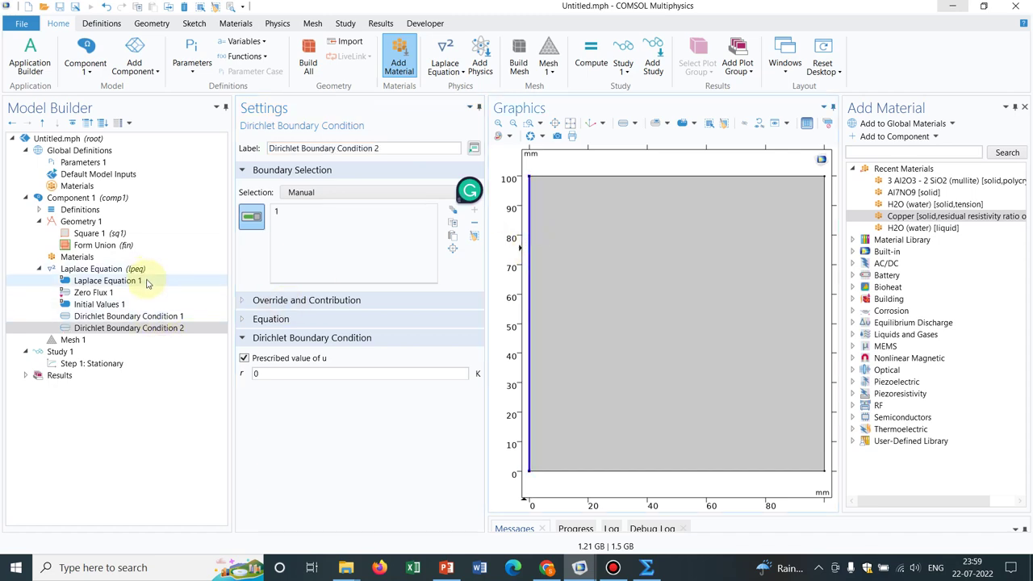
Step: Add Dirichlet boundary conditions on the bottom edge (boundary 2) and right edge (boundary 4), then close the material browser
click(142, 270)
right_click(145, 269)
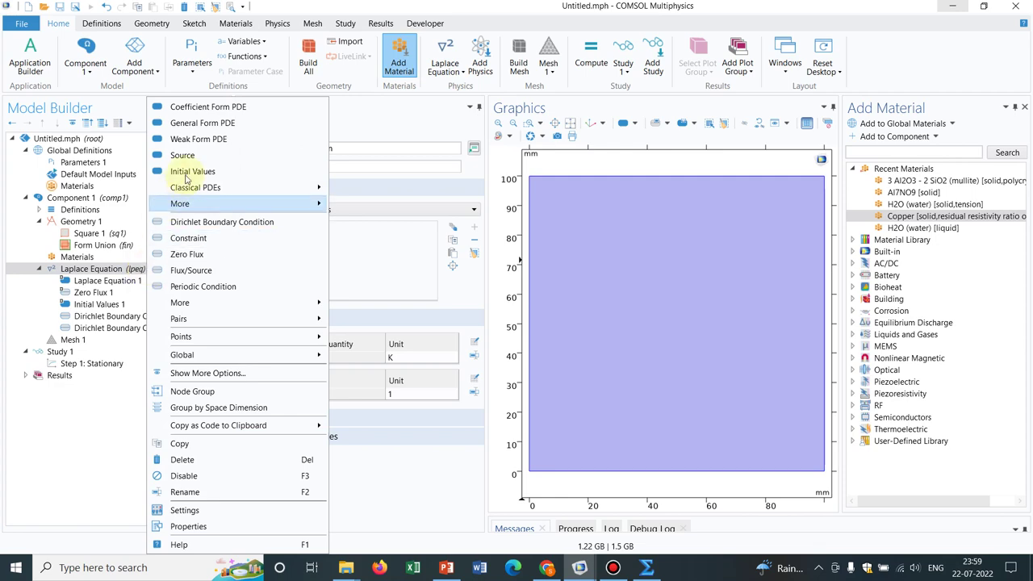
click(203, 221)
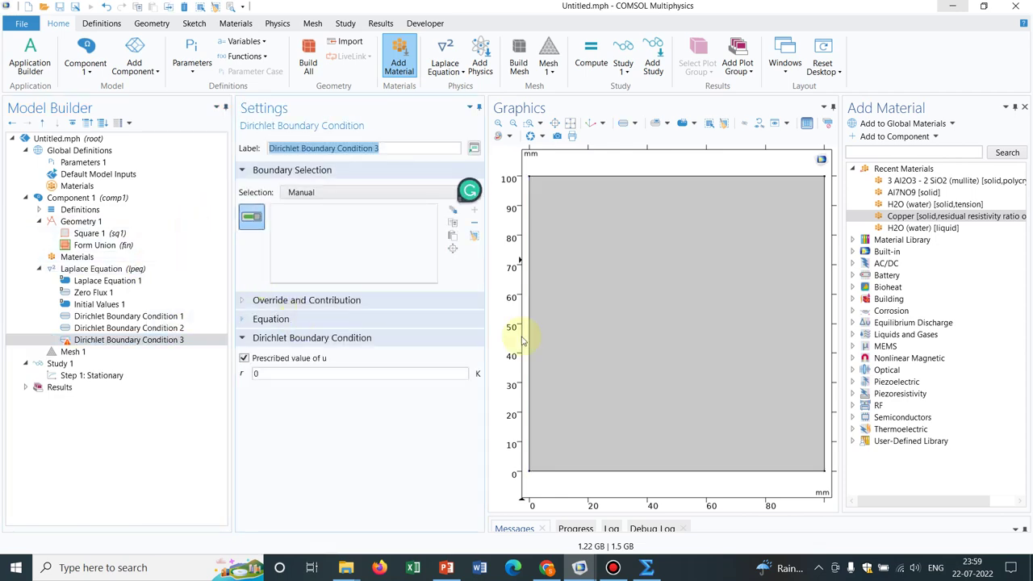
click(681, 472)
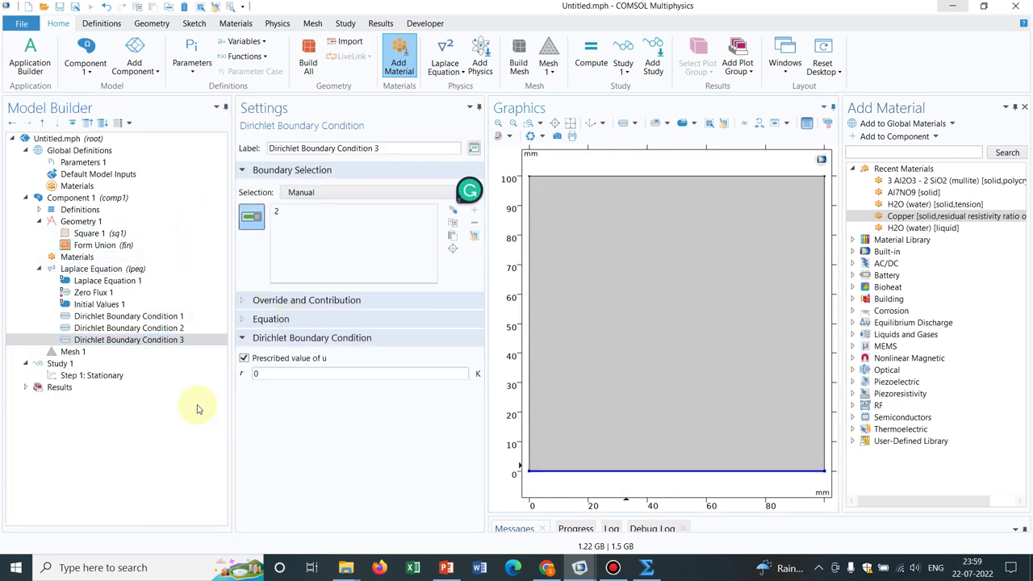
click(117, 269)
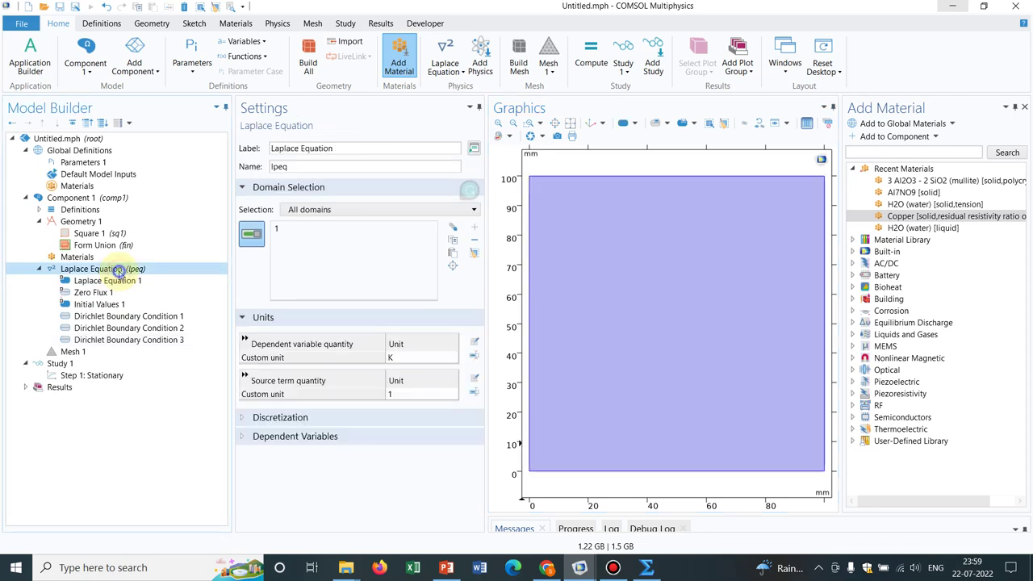
right_click(118, 268)
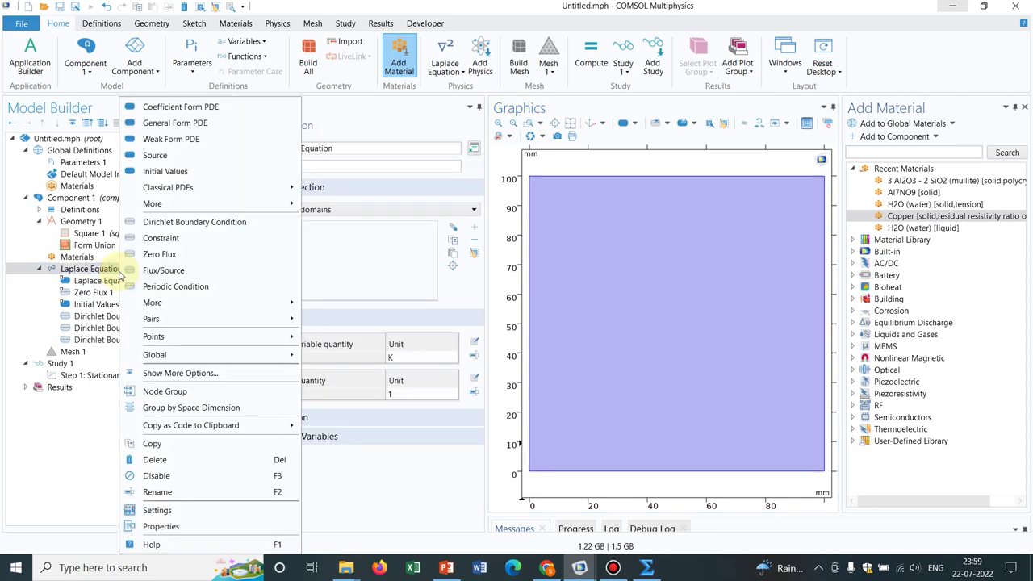
click(198, 222)
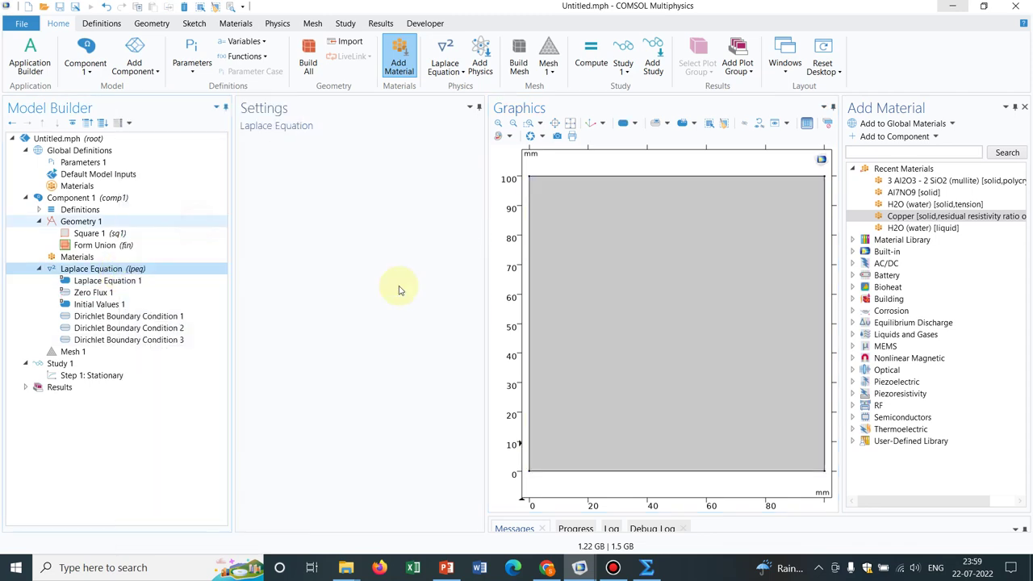
click(823, 258)
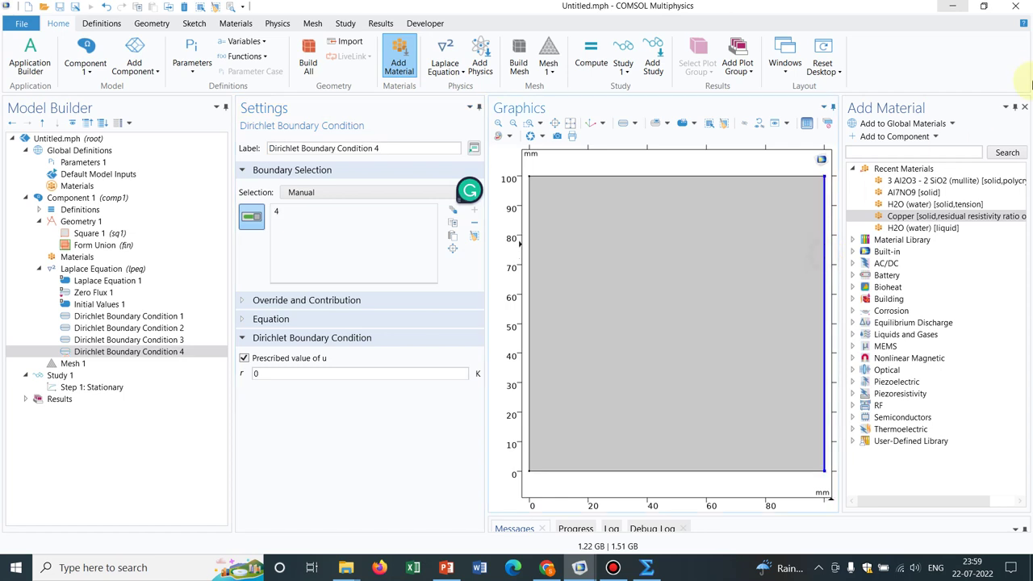
click(1023, 109)
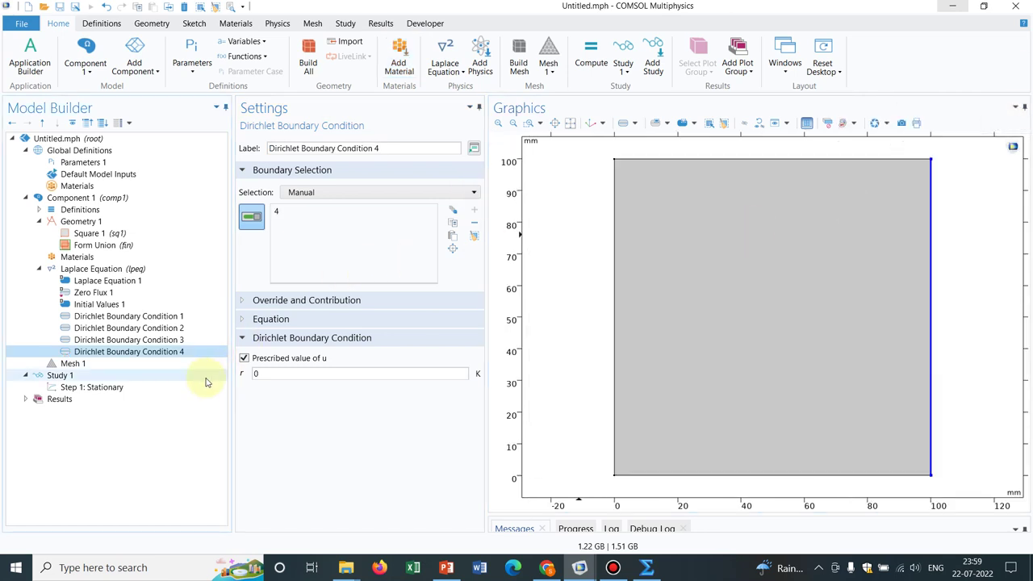
Step: Set the edge temperatures to 400 K top, 350 K left, 298 K bottom and 200 K right
click(146, 317)
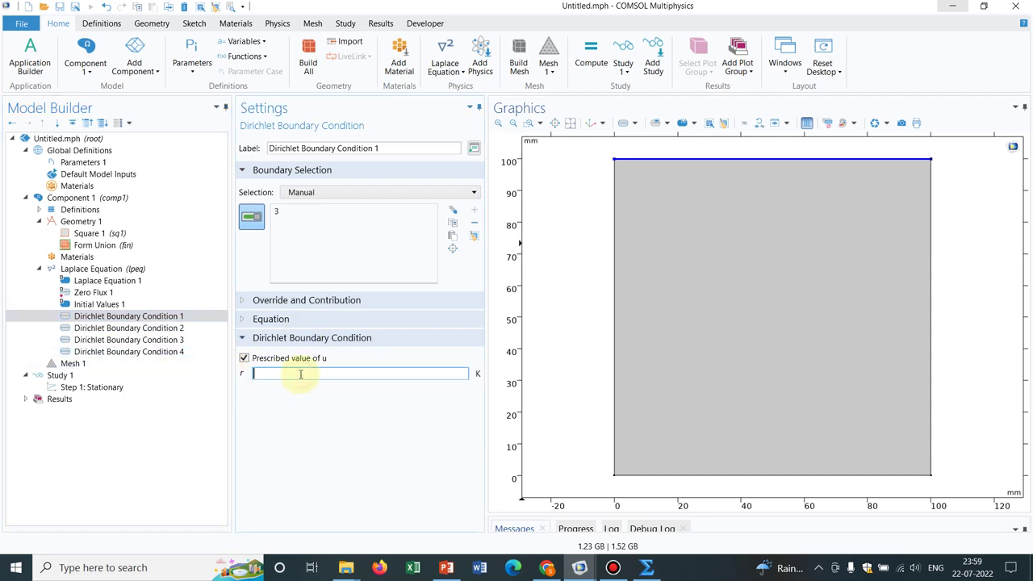
text(400)
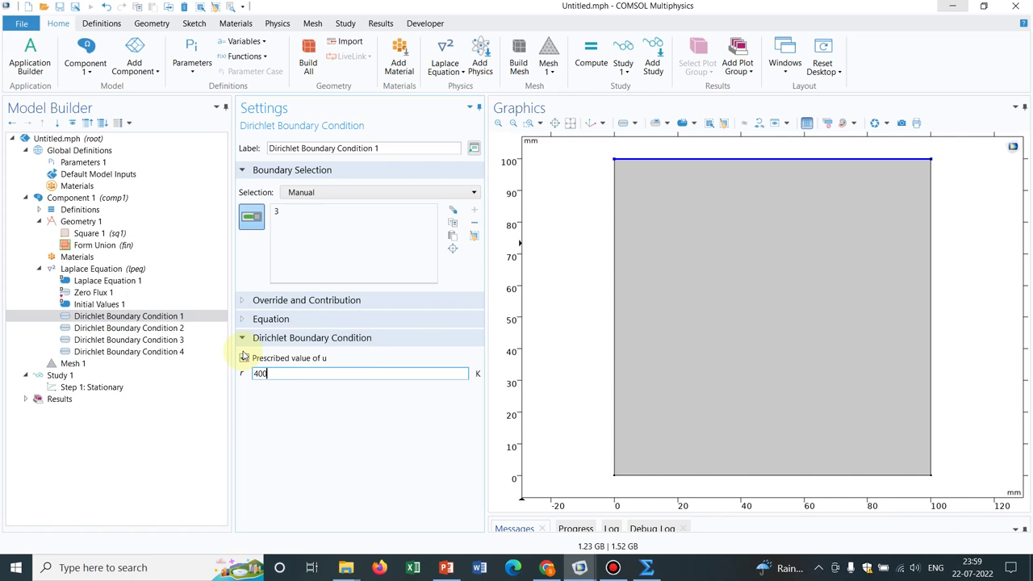
click(136, 328)
double_click(266, 373)
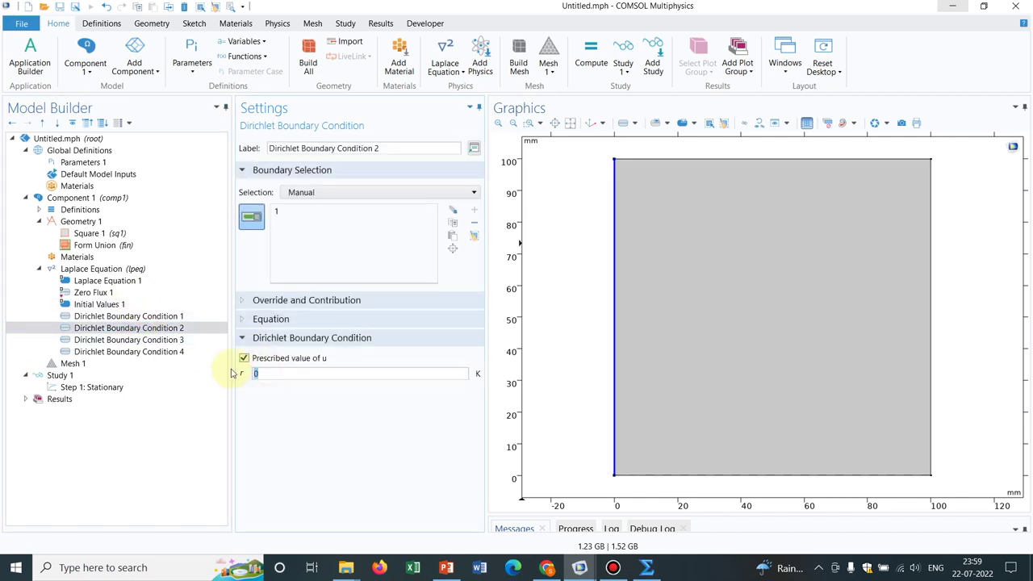
click(176, 340)
click(176, 341)
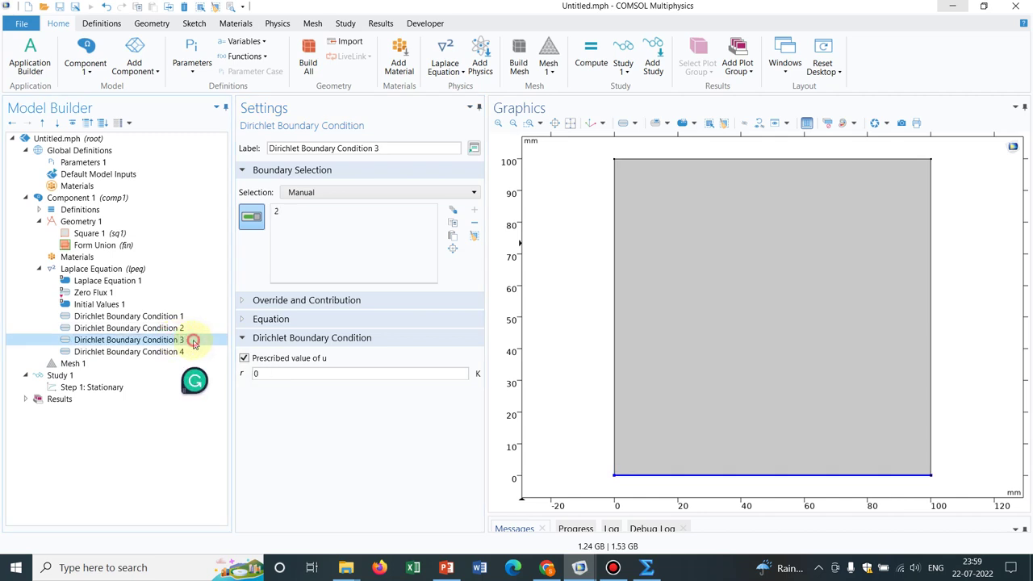
click(290, 375)
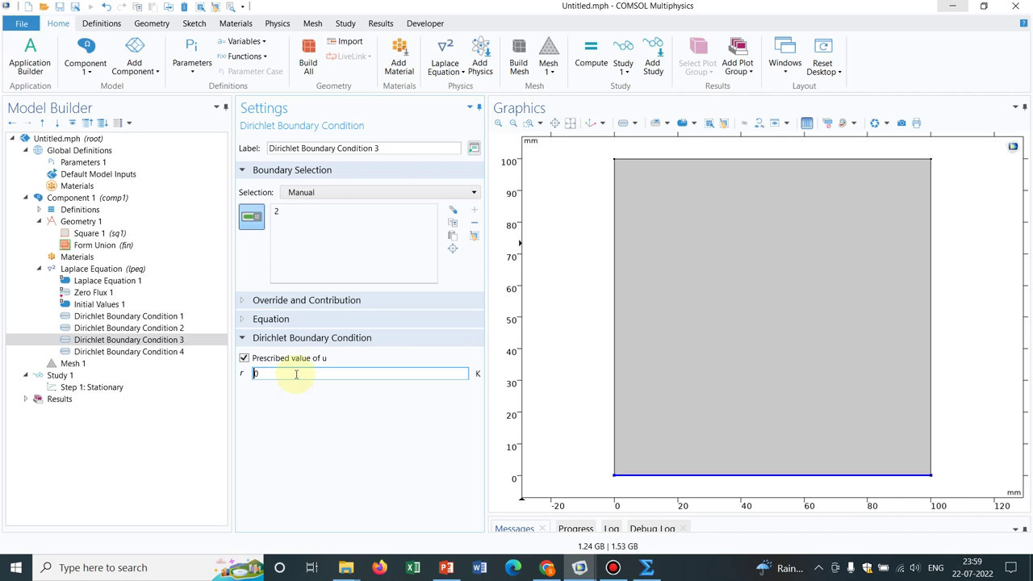
text(298)
click(166, 352)
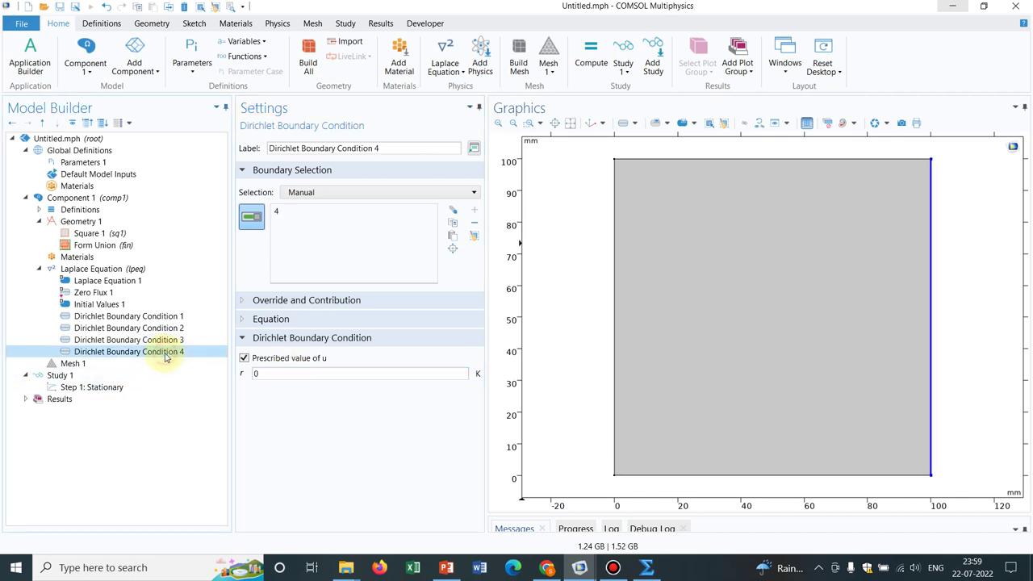
click(279, 373)
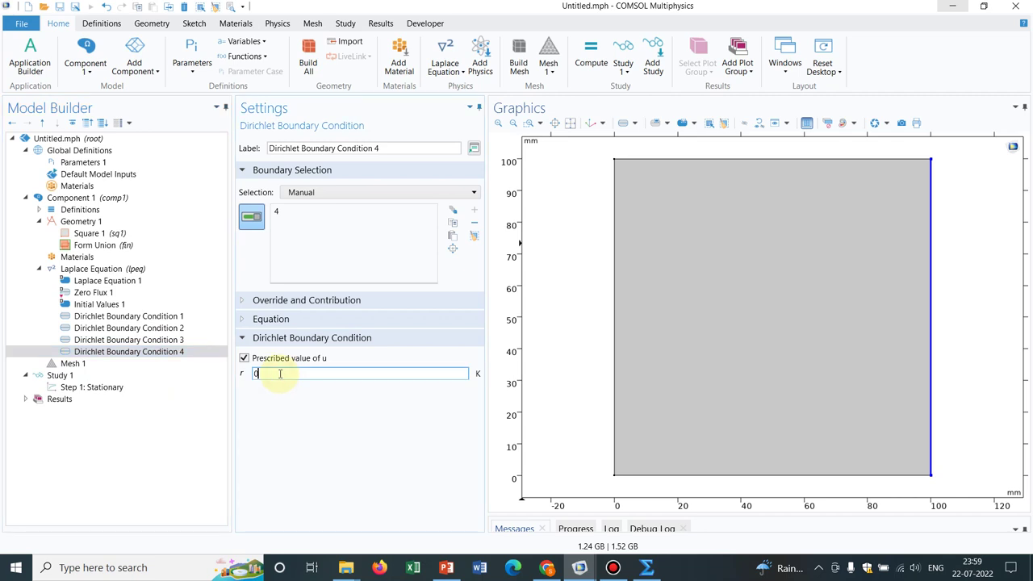
text(200)
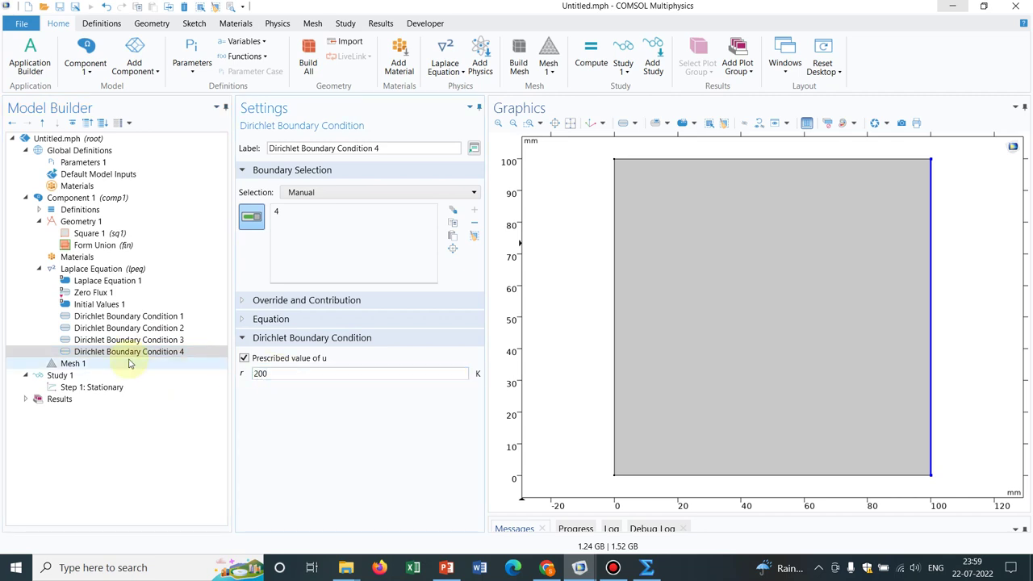
click(98, 282)
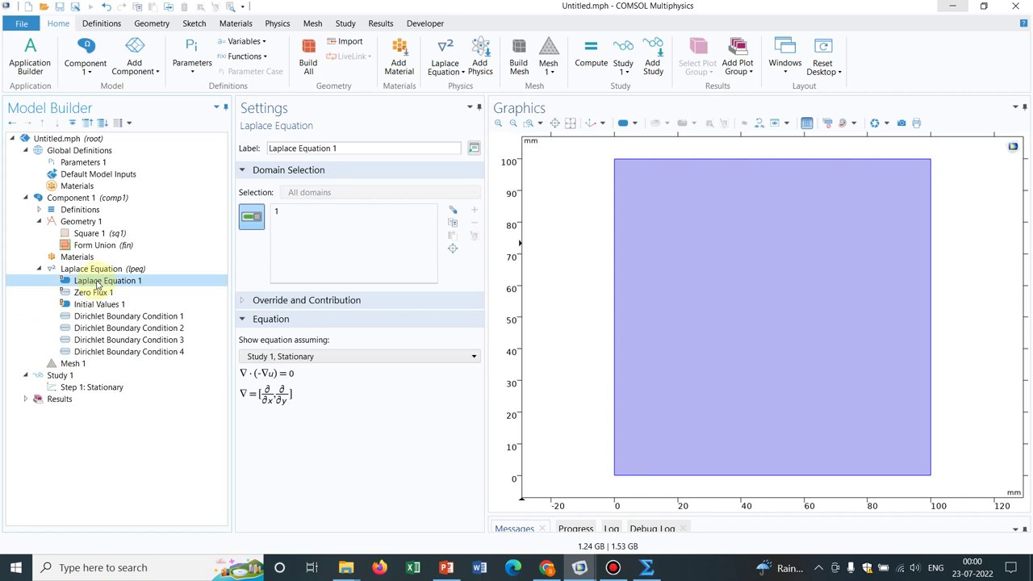
Step: Review the top 400 K and right 200 K conditions and the interface's kelvin unit
click(129, 318)
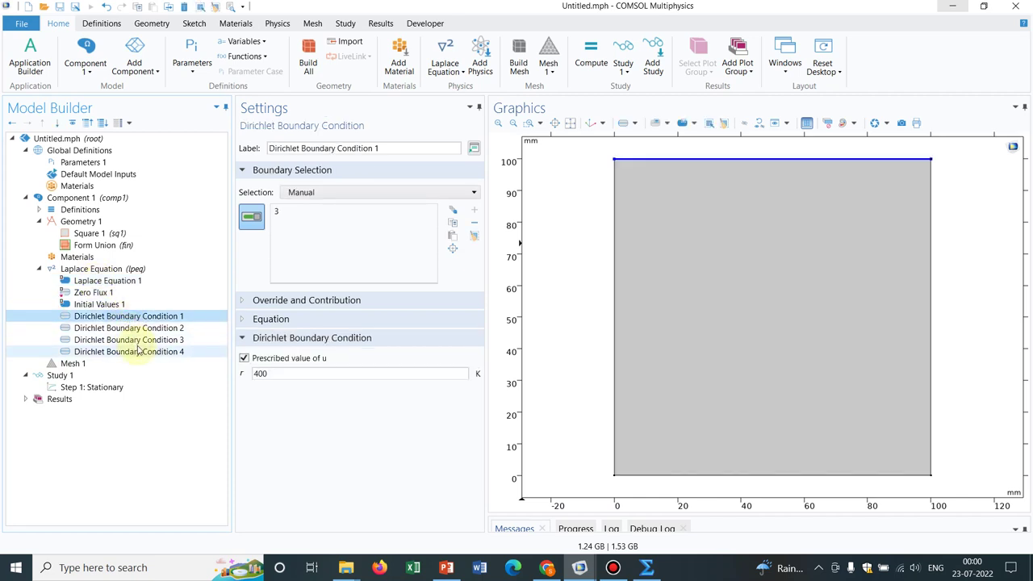
click(139, 352)
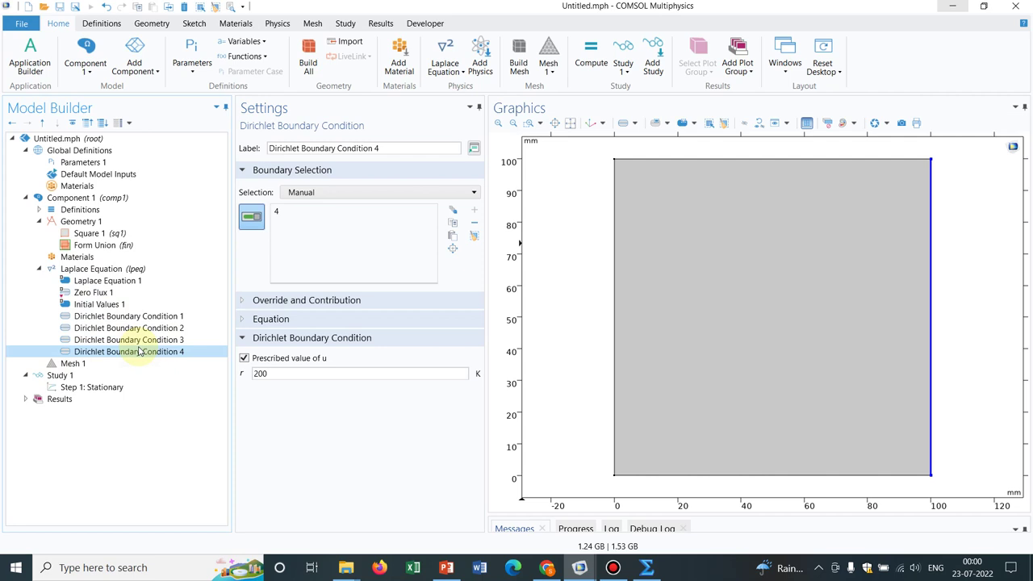
click(128, 283)
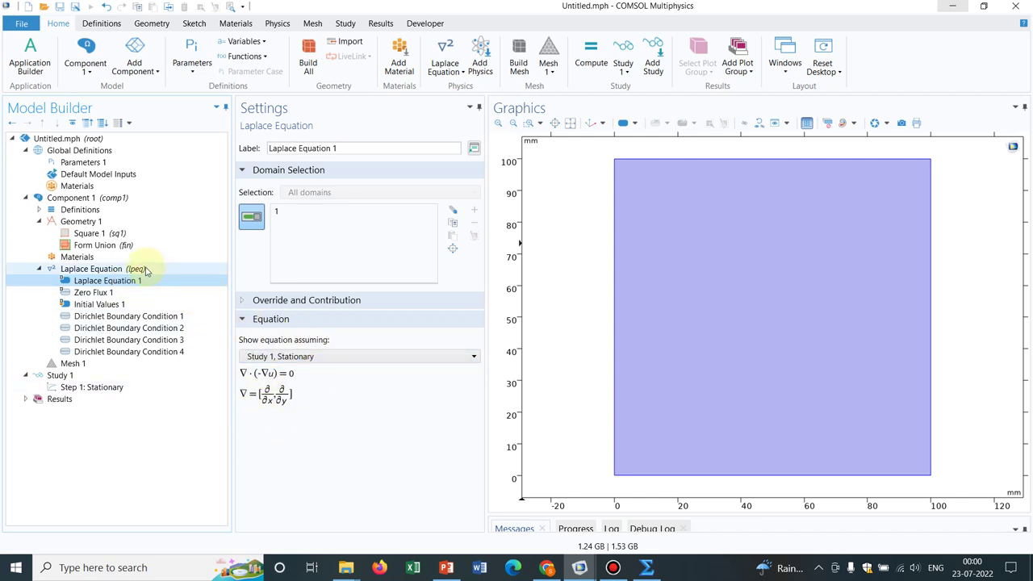
click(145, 271)
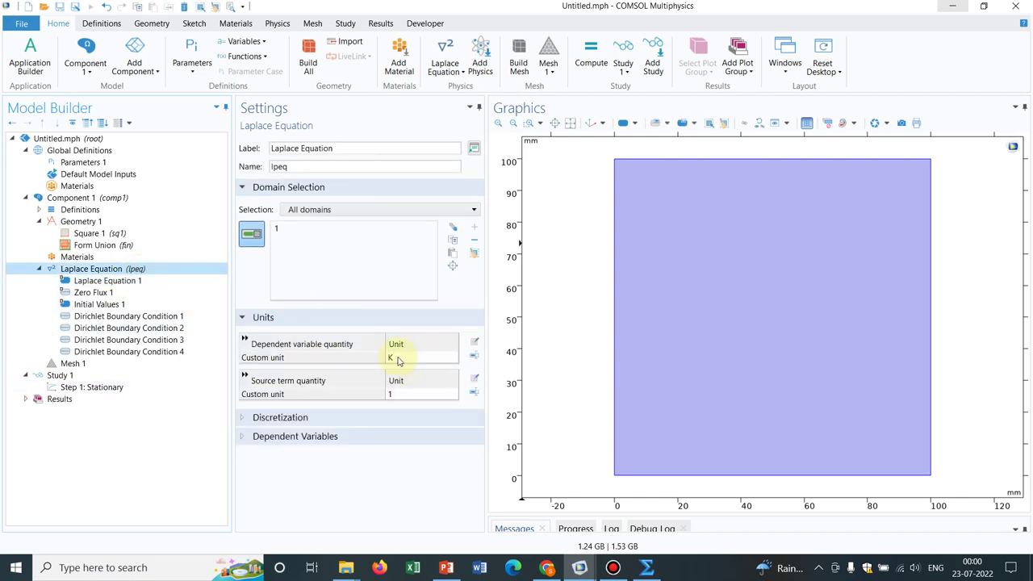
Step: Build an Extra fine mesh on the square and compute the Stationary study
click(77, 363)
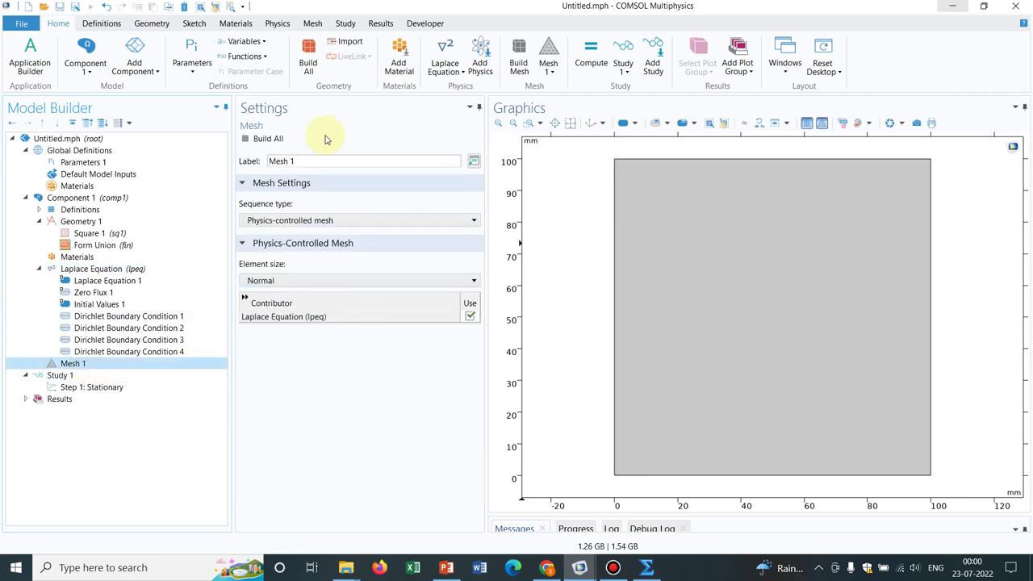
click(303, 282)
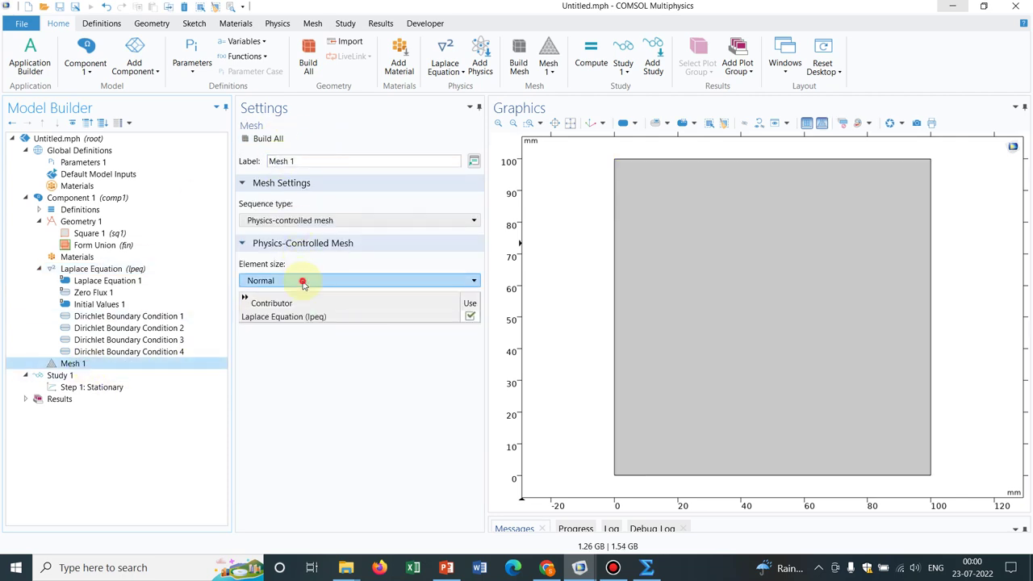
click(293, 313)
click(268, 138)
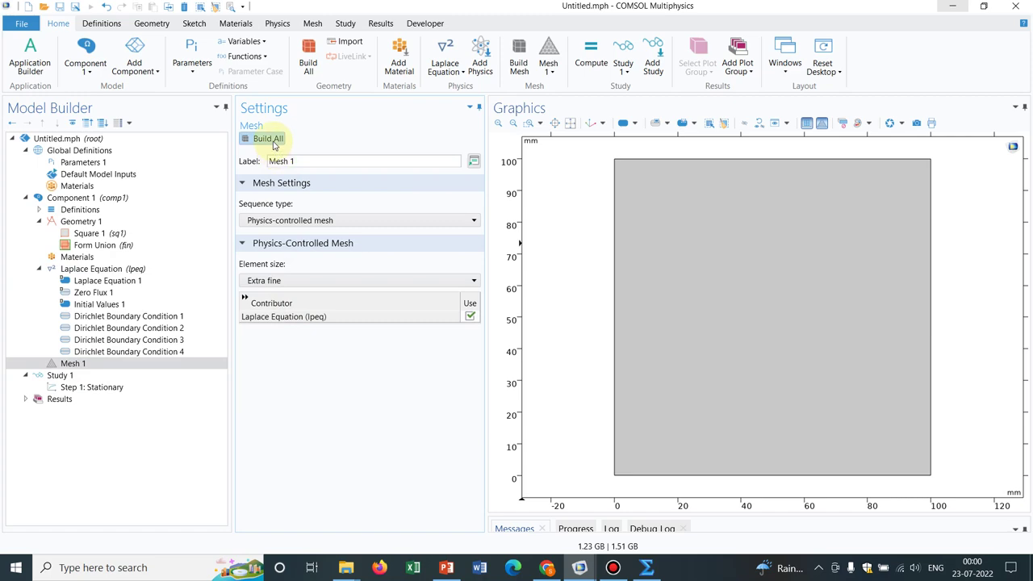
click(87, 388)
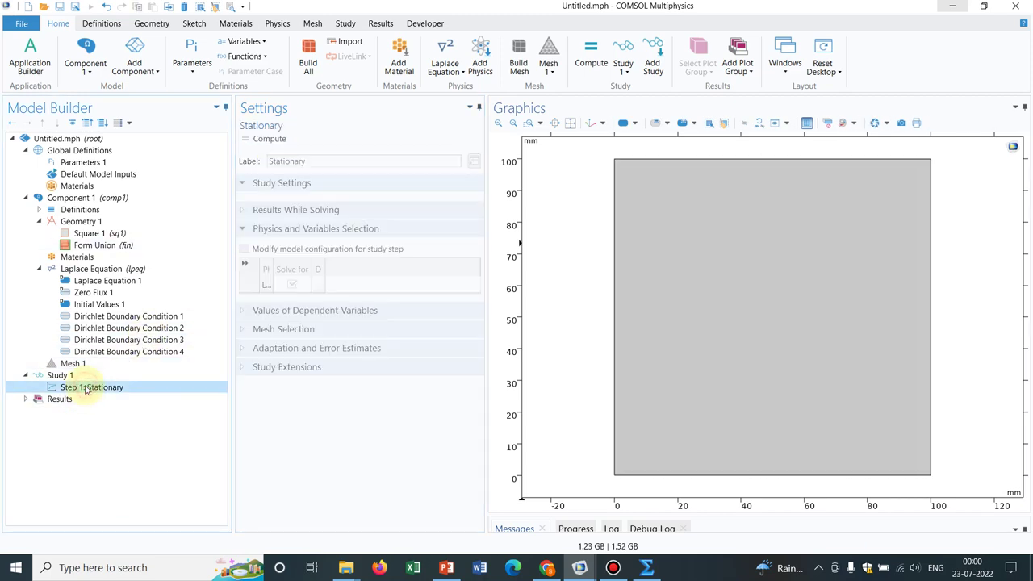
click(266, 139)
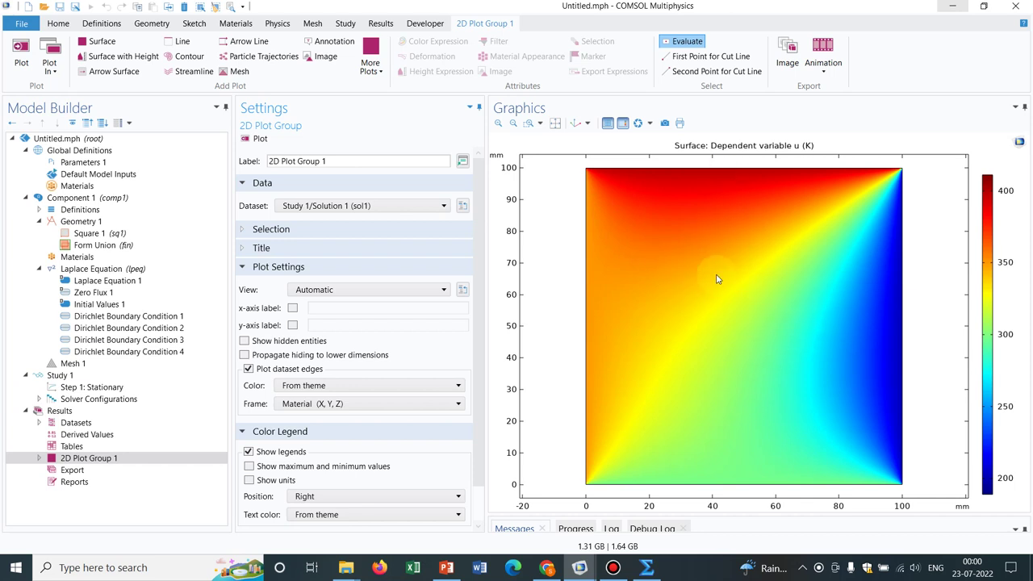
Step: Edit Dirichlet Boundary Conditions 1–4 to 298, 400, 400 and 400 K respectively
click(182, 319)
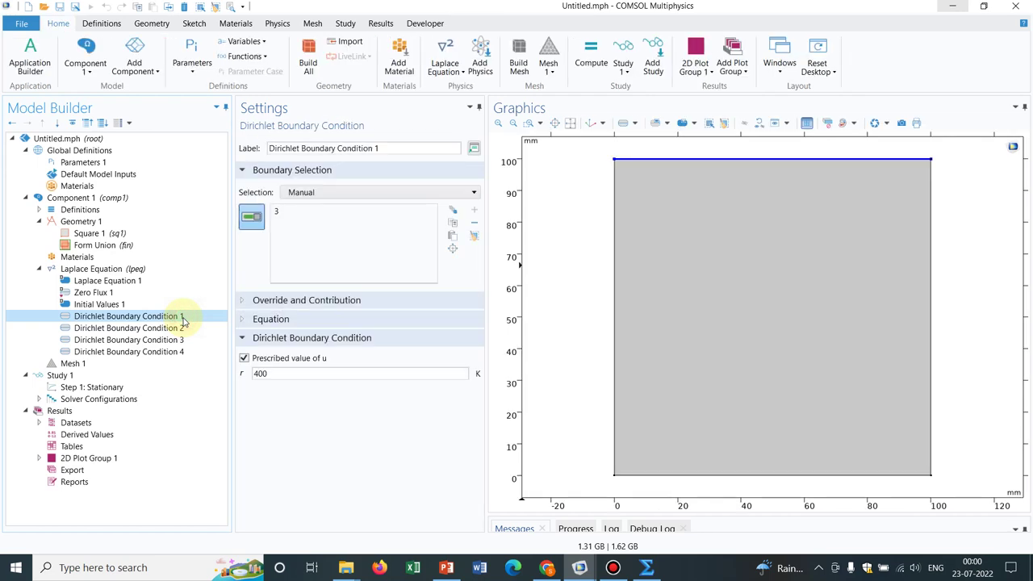
click(272, 373)
double_click(277, 373)
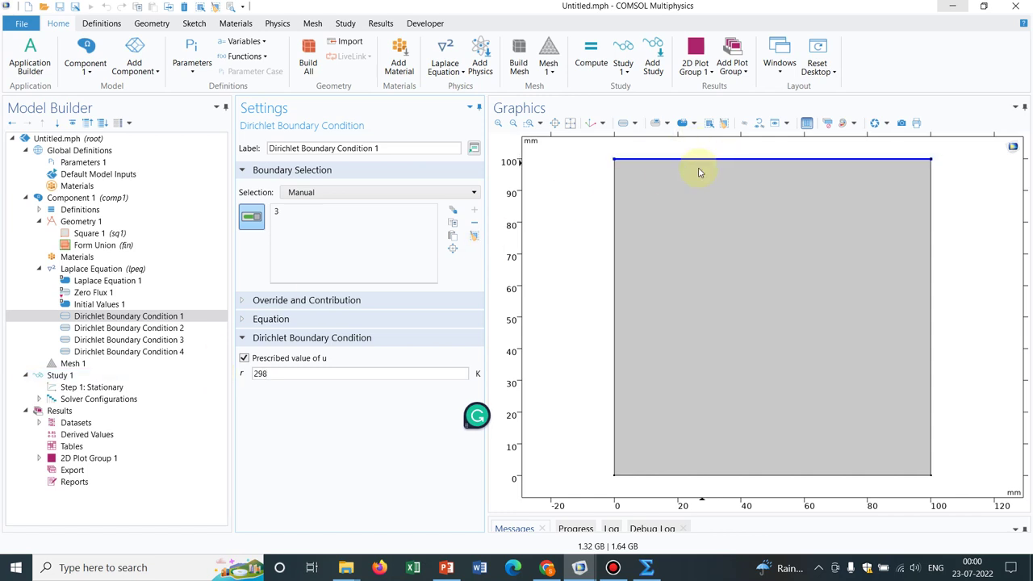
click(170, 329)
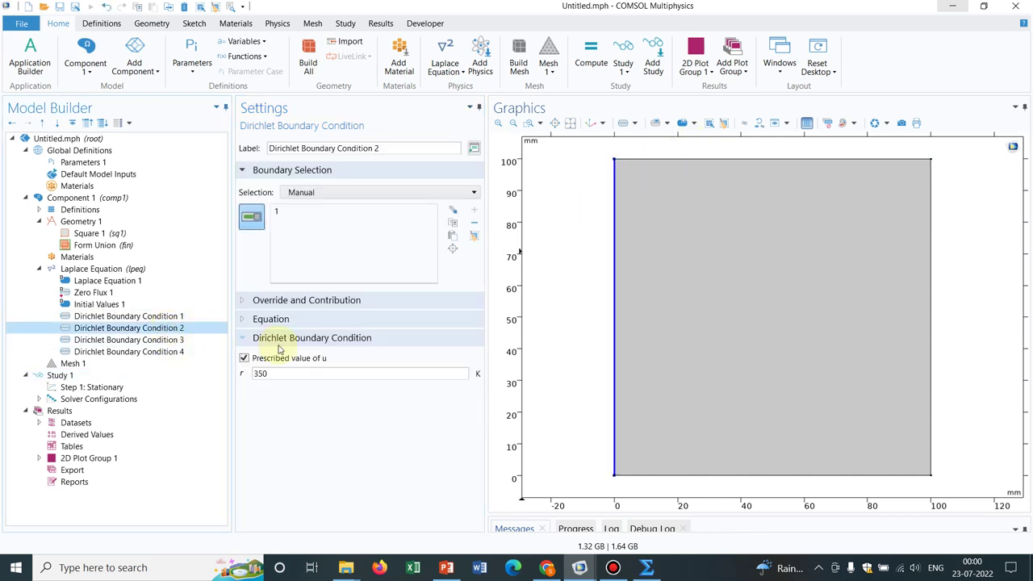
drag(277, 373, 245, 378)
text(400)
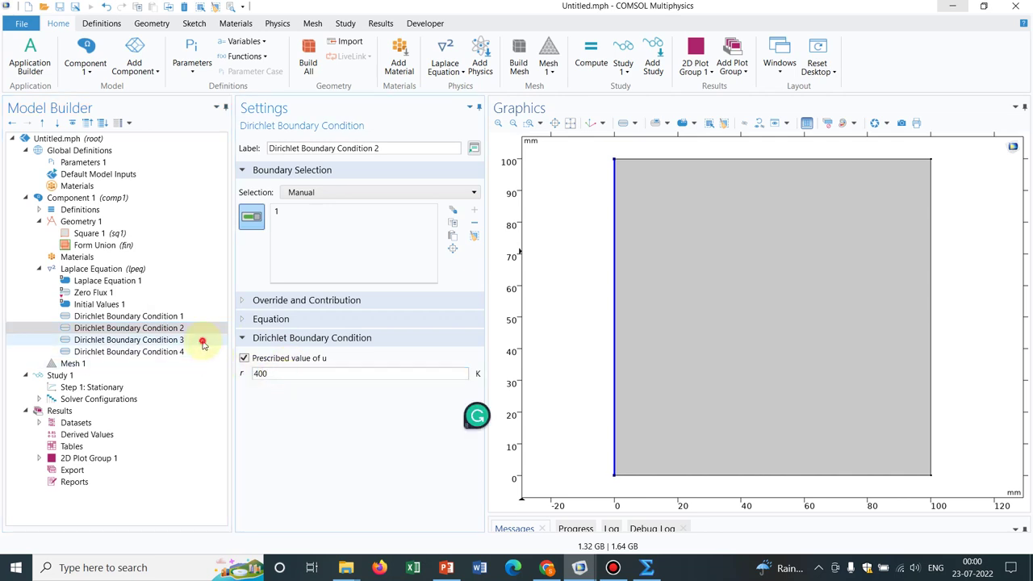
click(202, 341)
double_click(292, 376)
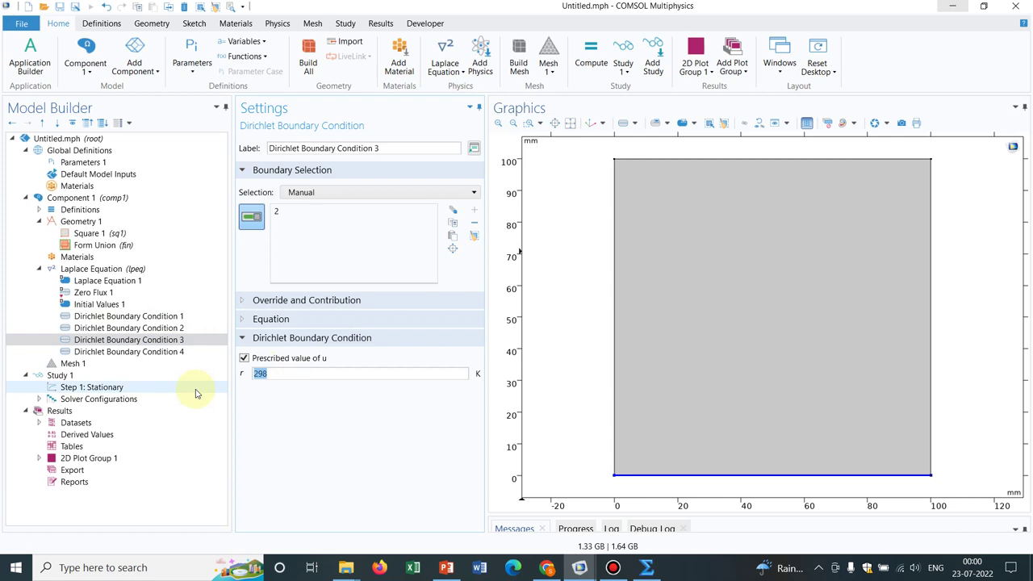
click(151, 353)
double_click(263, 372)
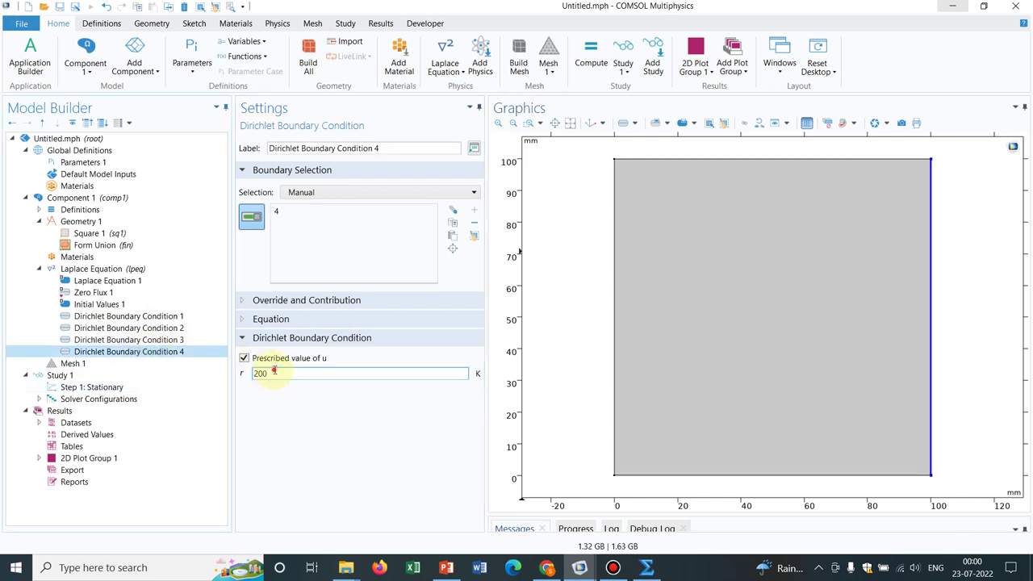
text(00)
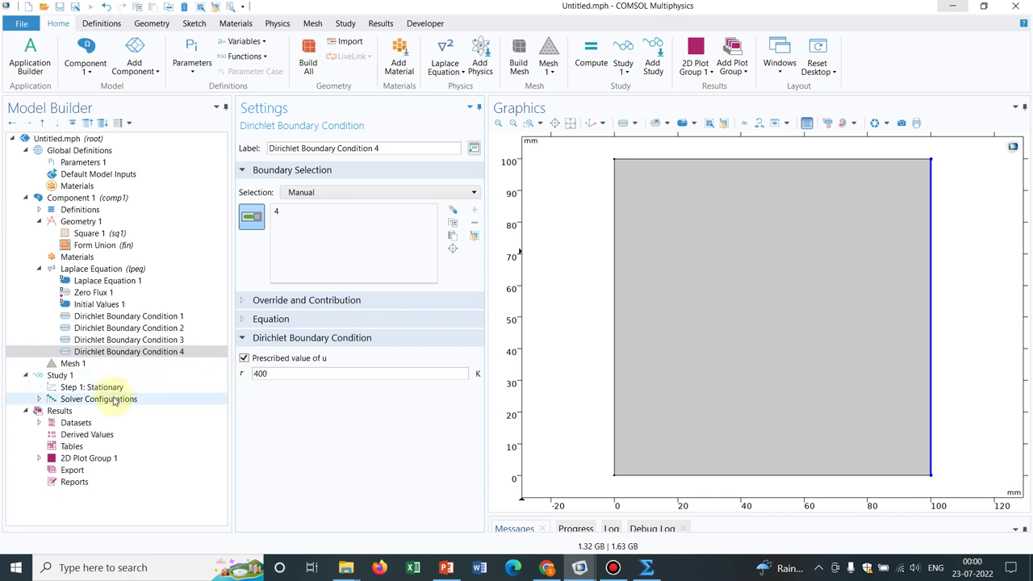
click(113, 388)
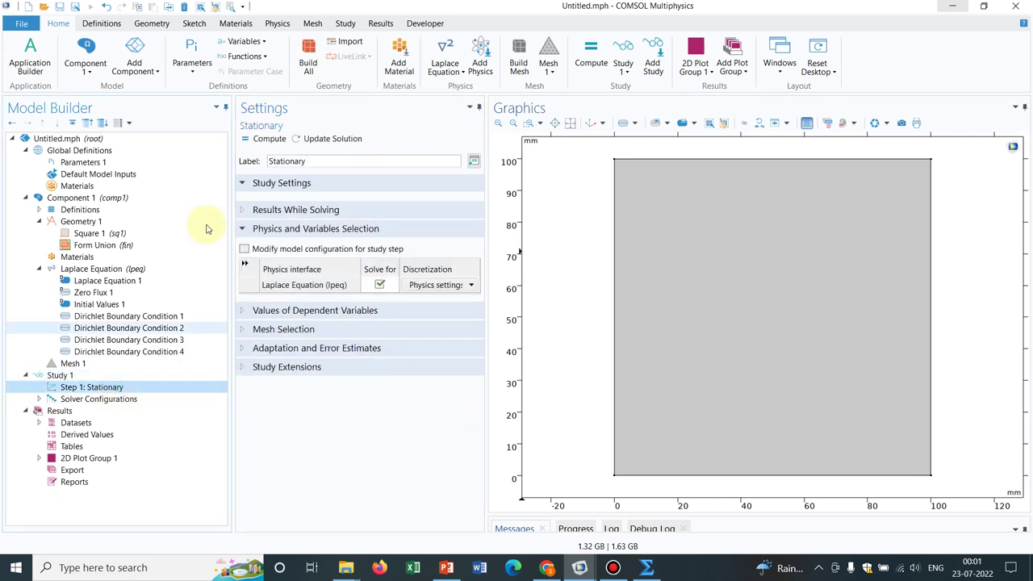
Step: Recompute the solution and check the top 298 K and left 400 K conditions
click(266, 140)
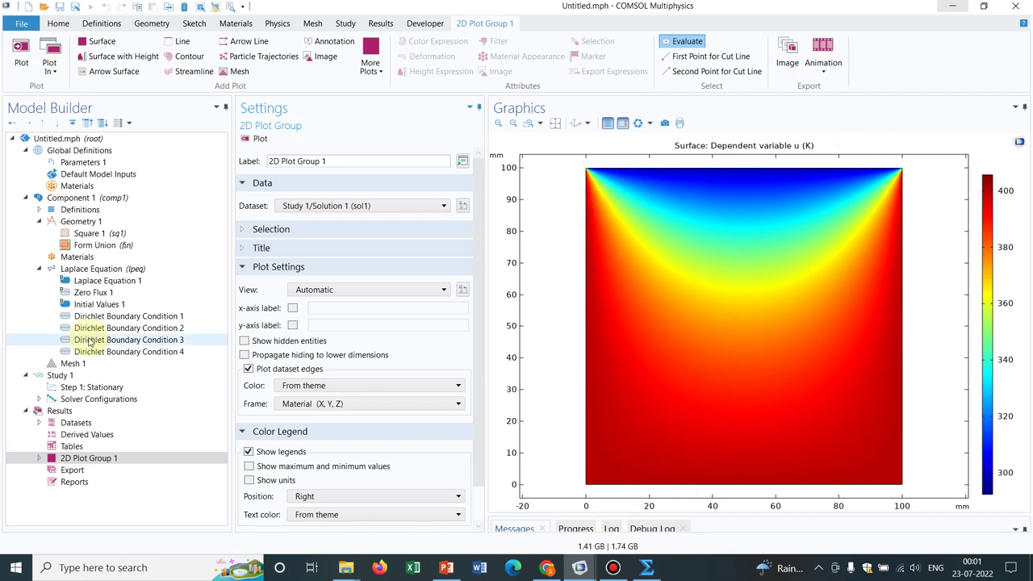
click(123, 318)
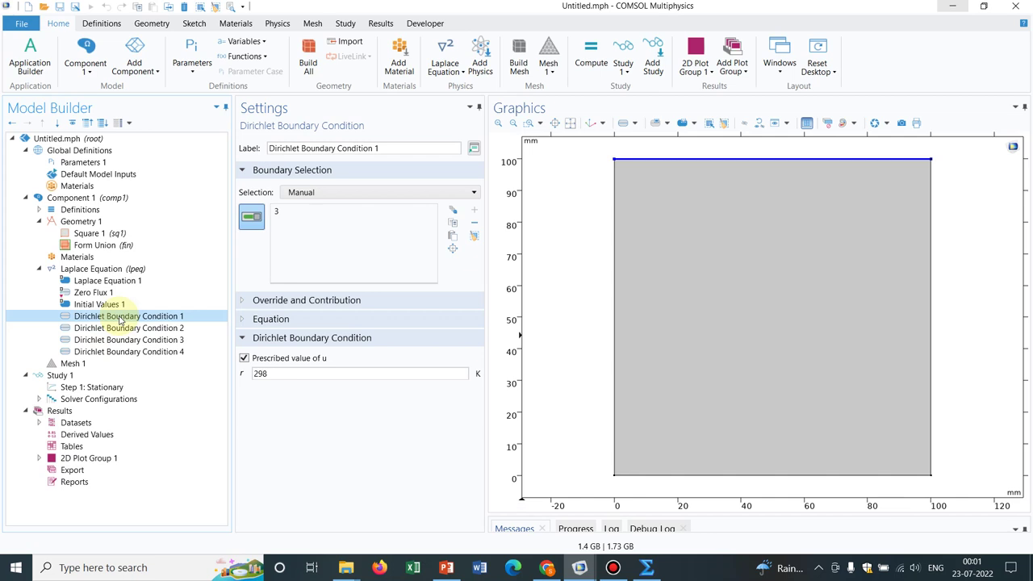
click(123, 330)
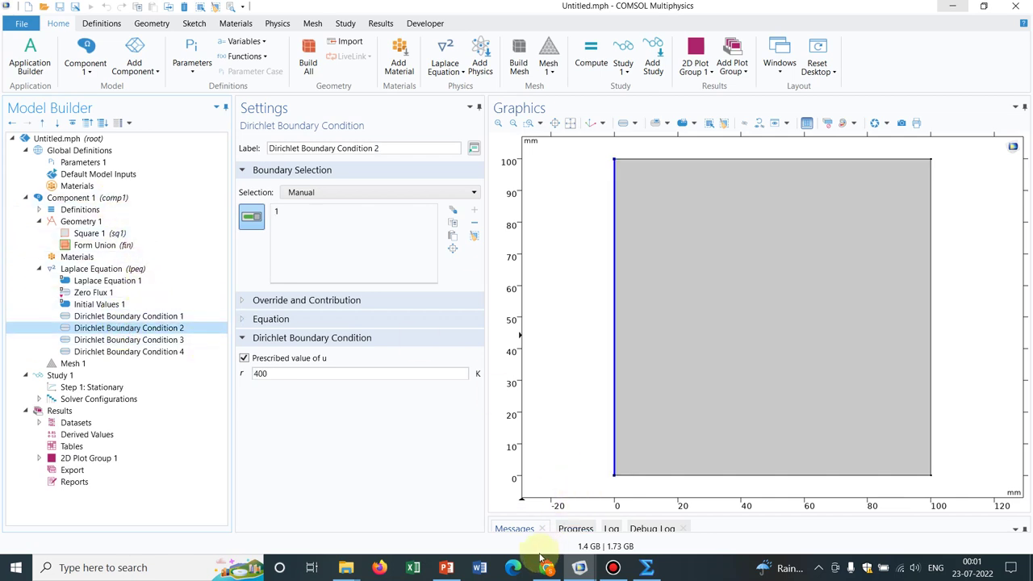
mouse_move(446, 567)
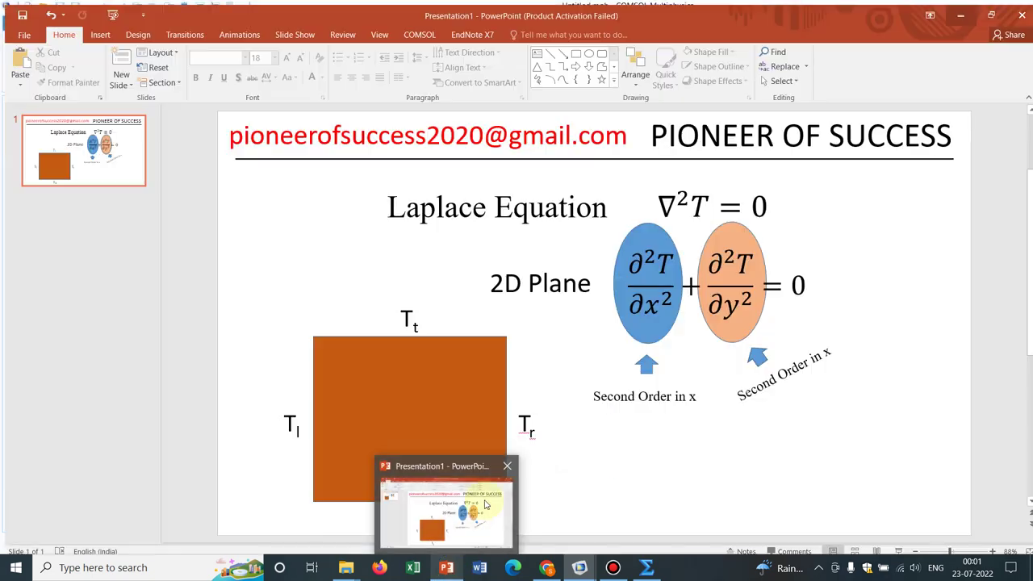
click(486, 504)
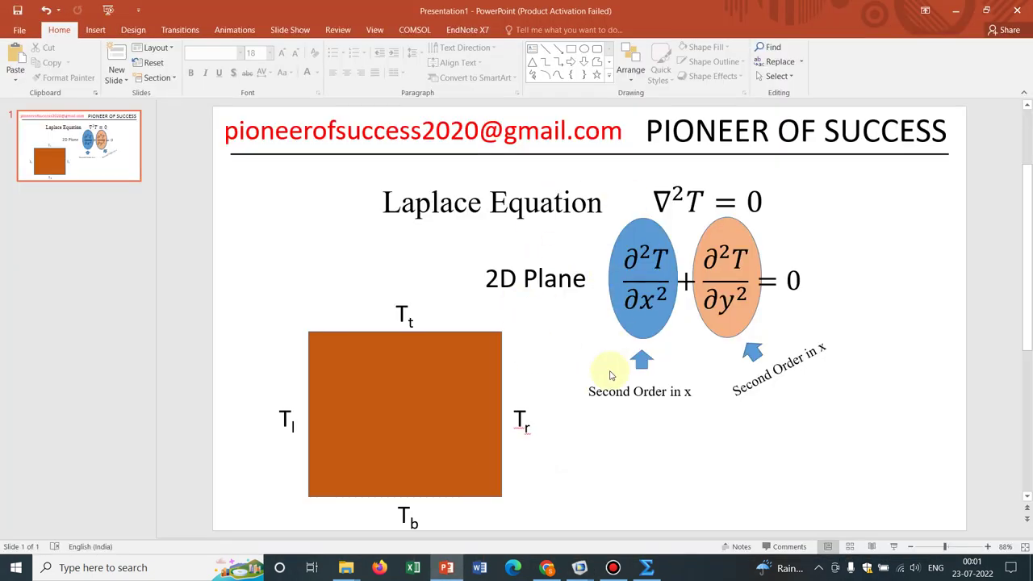
click(955, 11)
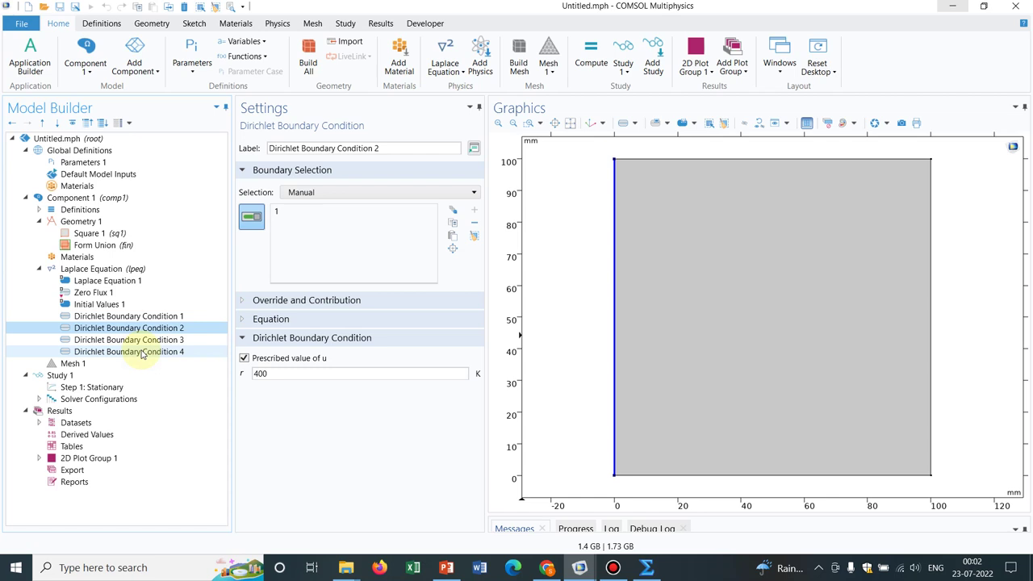
Step: Show the Laplace Equation (lpeq) interface settings, which use the kelvin (K) dependent-variable unit
click(104, 269)
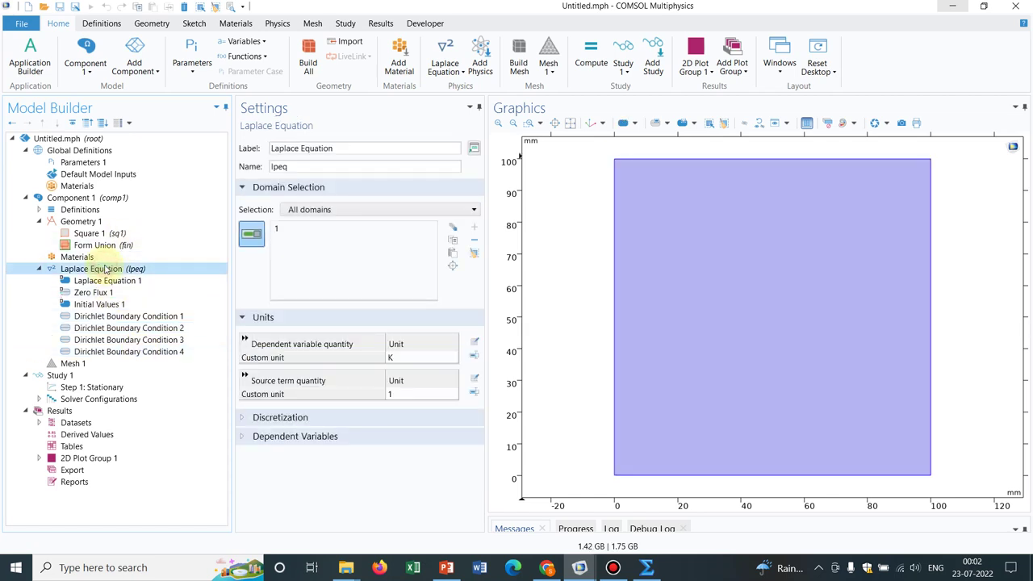